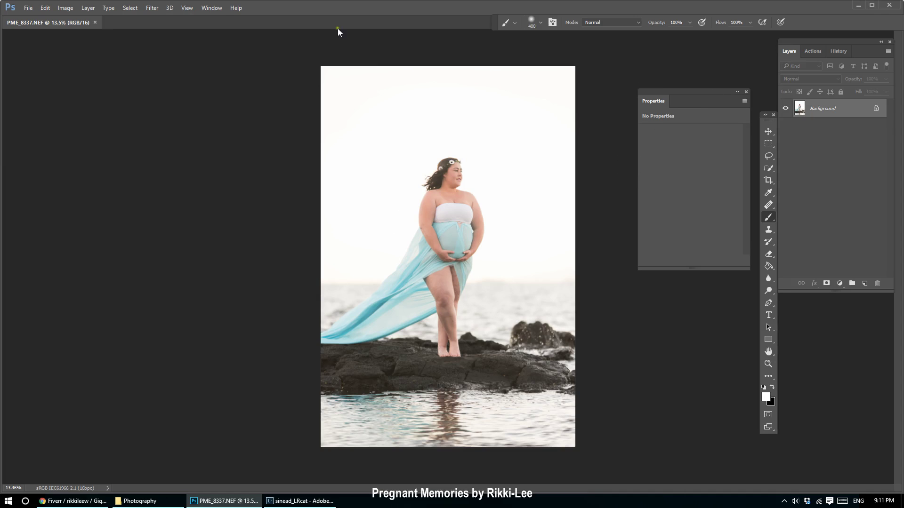
Float the maternity photo in its own enlarged window and open it in the Liquify filter.
drag(39, 25, 282, 46)
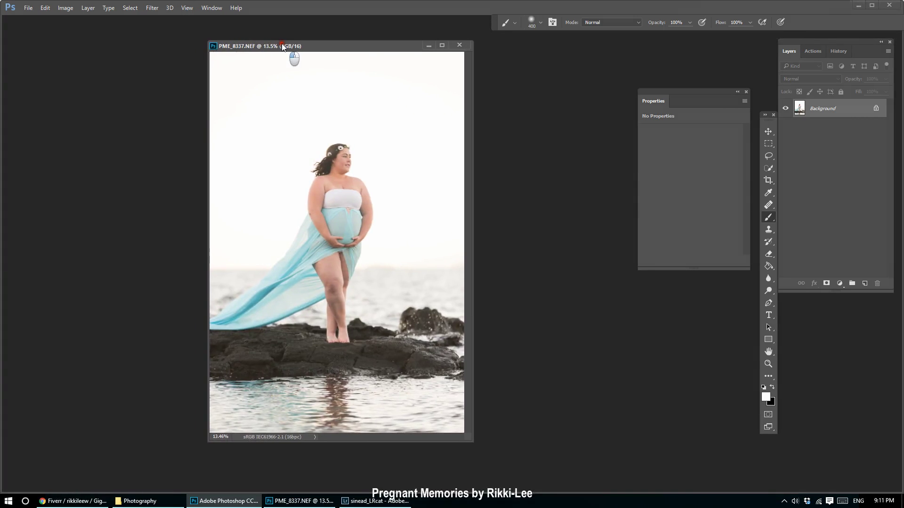
drag(472, 441, 592, 480)
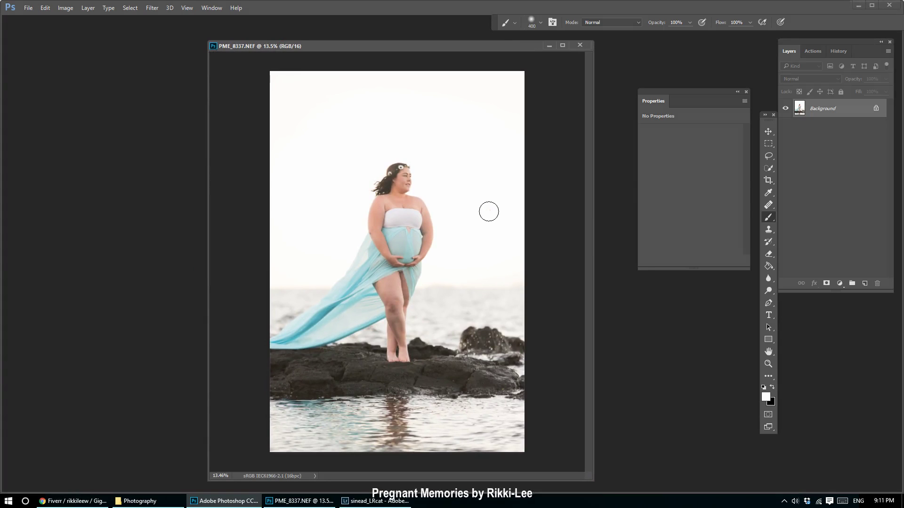
click(157, 8)
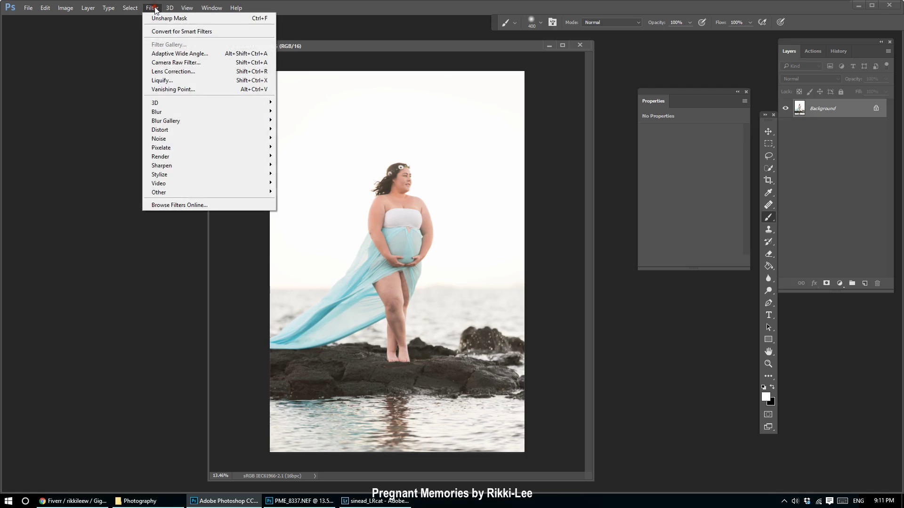
click(164, 81)
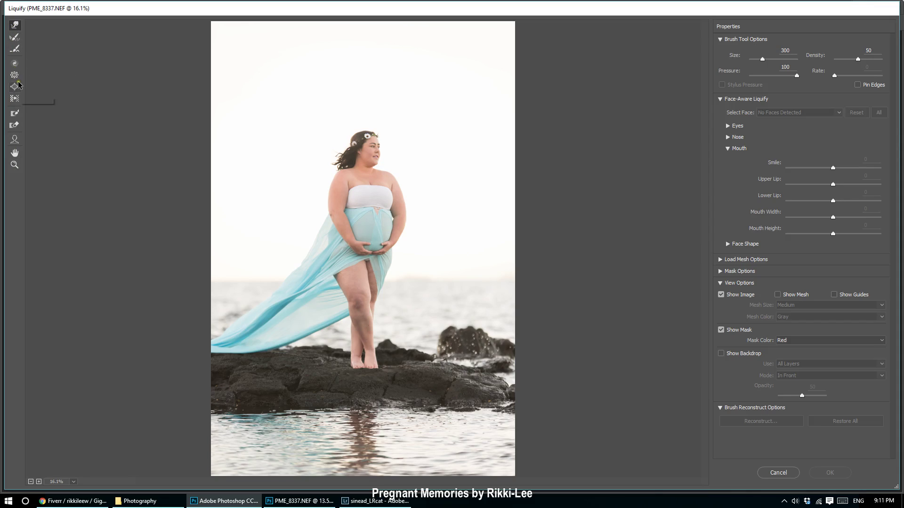
Freeze the woman's face and the upper part of her hair with the Freeze Mask tool at brush size 100.
click(15, 114)
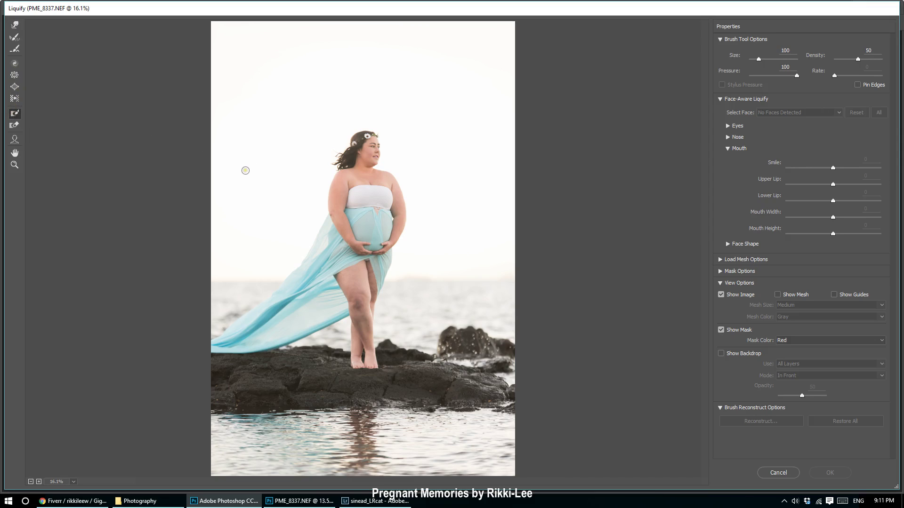
scroll(429, 87, up, 3)
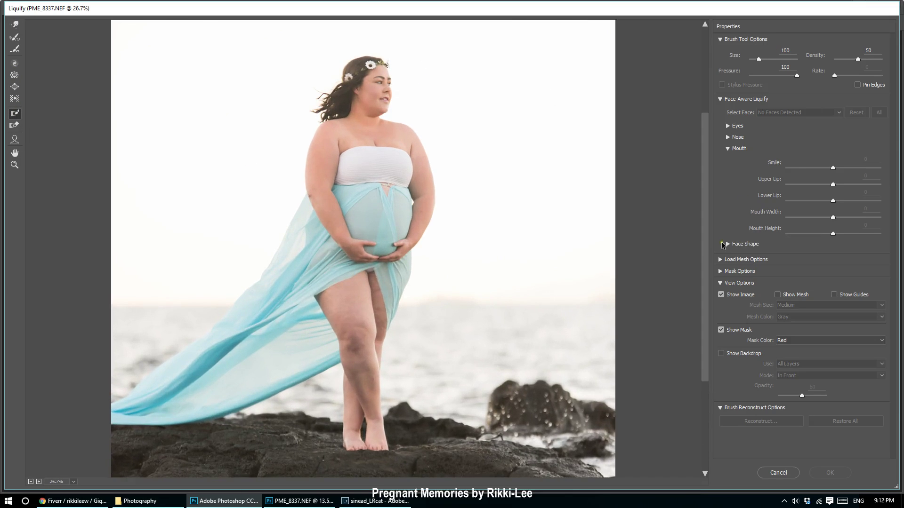
drag(705, 258, 705, 174)
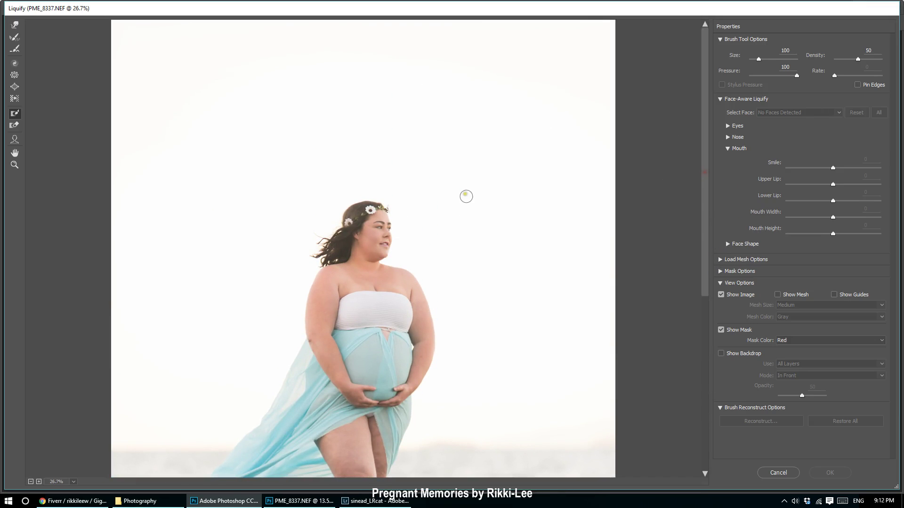
scroll(466, 197, up, 4)
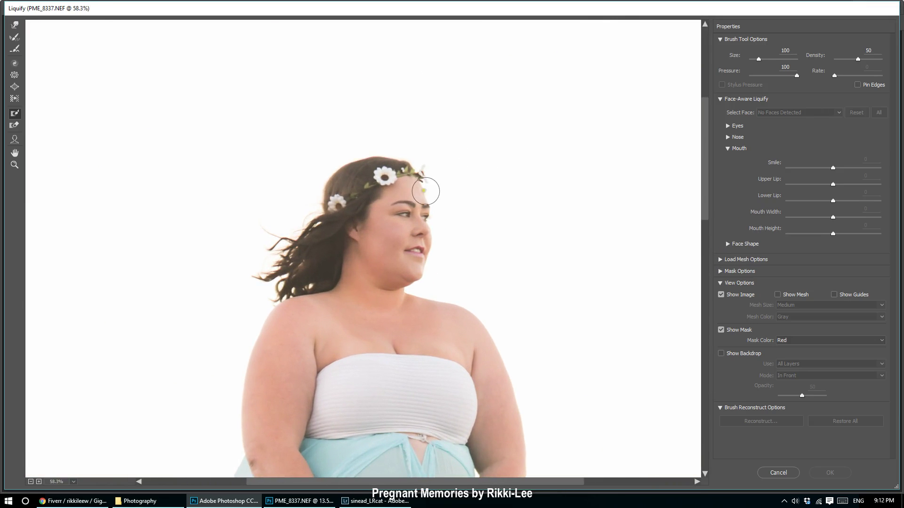
mouse_move(409, 178)
mouse_down()
mouse_move(376, 223)
mouse_move(377, 250)
mouse_move(422, 266)
mouse_move(425, 195)
mouse_move(402, 190)
mouse_move(389, 231)
mouse_move(402, 255)
mouse_move(419, 235)
mouse_move(411, 202)
mouse_move(397, 232)
mouse_move(414, 243)
mouse_move(417, 194)
mouse_move(408, 181)
mouse_move(385, 183)
mouse_move(374, 206)
mouse_move(379, 244)
mouse_move(355, 213)
mouse_move(337, 209)
mouse_move(335, 186)
mouse_move(381, 170)
mouse_move(405, 181)
mouse_move(368, 170)
mouse_move(359, 206)
mouse_move(355, 190)
mouse_move(384, 182)
mouse_move(344, 203)
mouse_up()
Try the Forward Warp tool at brush size 900 on the neck and chest beside the frozen face, and undo the distortion.
click(15, 25)
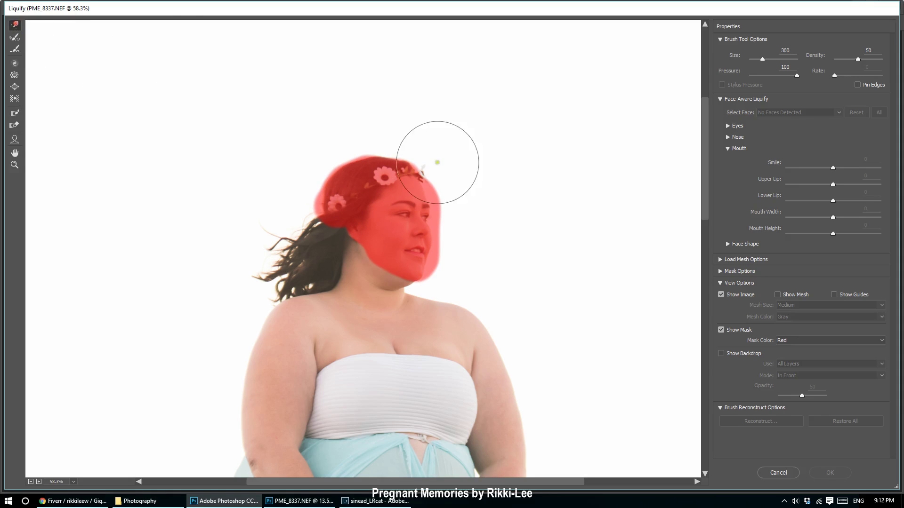
key(bracketright)
key(bracketright)
key(bracketright)
key(bracketright)
key(bracketright)
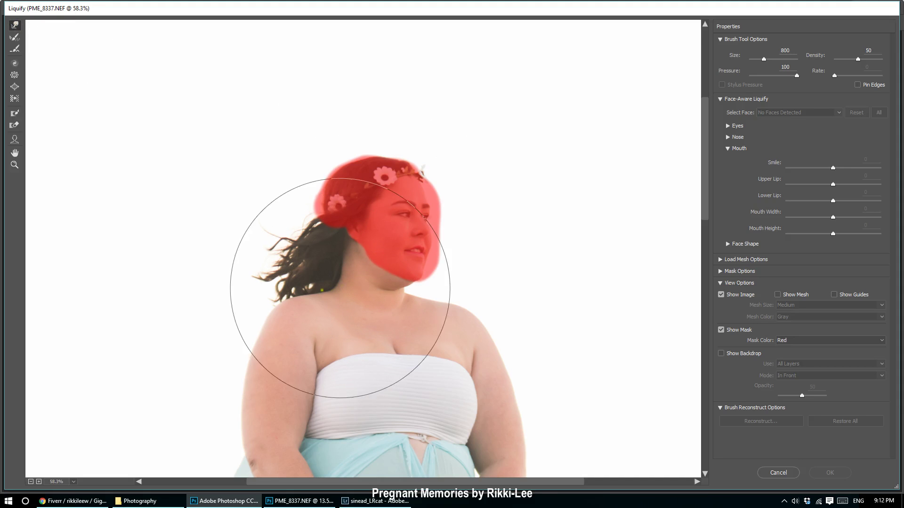
key(bracketright)
key(bracketright)
key(bracketright)
key(bracketleft)
key(bracketleft)
mouse_move(285, 288)
mouse_down()
mouse_move(479, 257)
mouse_move(520, 324)
mouse_move(416, 384)
mouse_up()
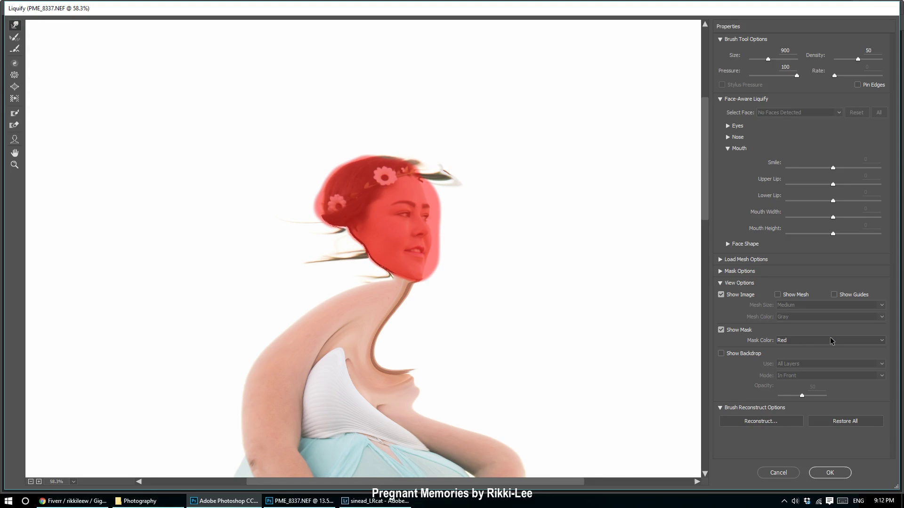
key(ctrl+z)
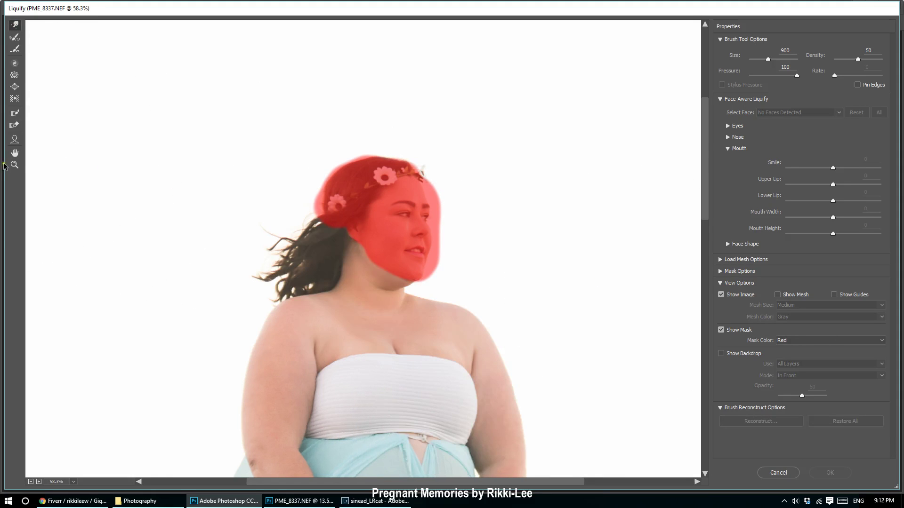
Thaw the frozen mask over the face and hair, and enlarge the Thaw Mask brush to 1300.
click(17, 128)
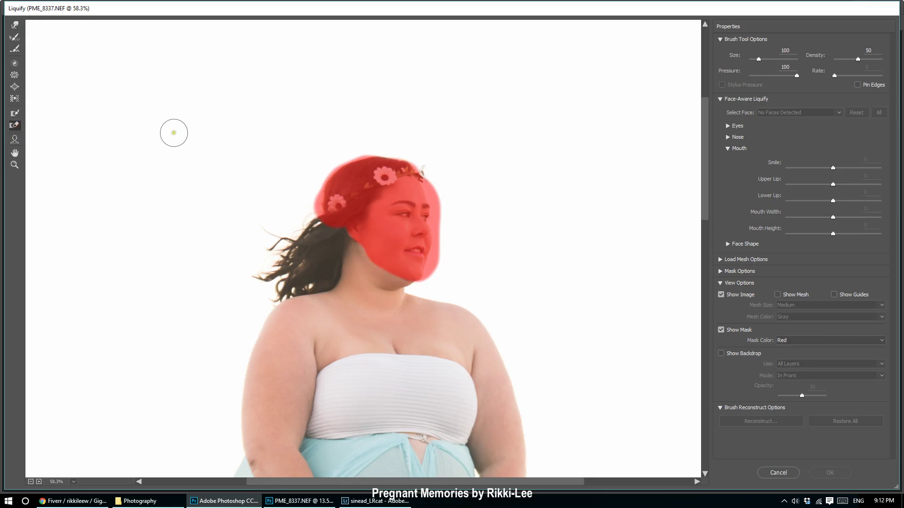
mouse_move(433, 283)
mouse_down()
mouse_move(348, 271)
mouse_move(479, 246)
mouse_move(362, 222)
mouse_move(388, 196)
mouse_move(464, 192)
mouse_move(316, 158)
mouse_up()
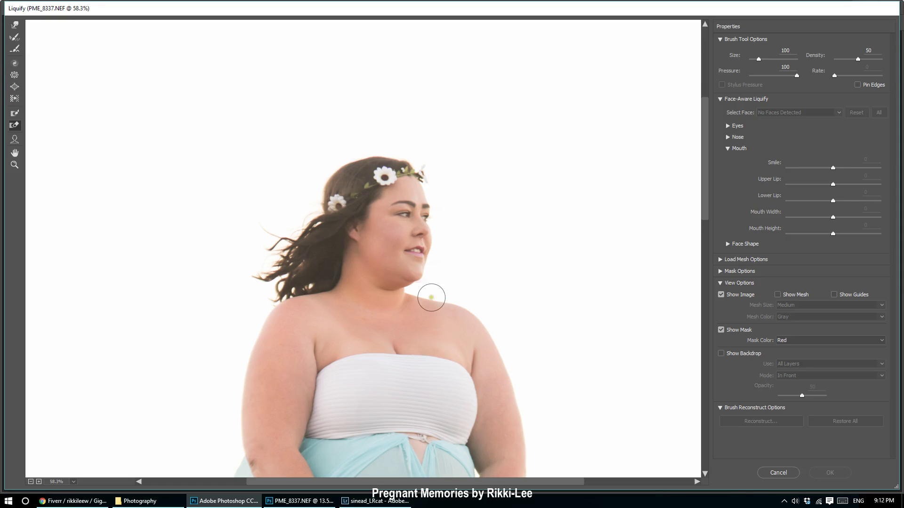
key(bracketright)
key(bracketright)
key(bracketright)
key(bracketright)
key(bracketright)
key(bracketright)
key(bracketright)
key(bracketright)
key(bracketright)
key(bracketright)
key(bracketright)
key(bracketright)
key(bracketright)
key(bracketright)
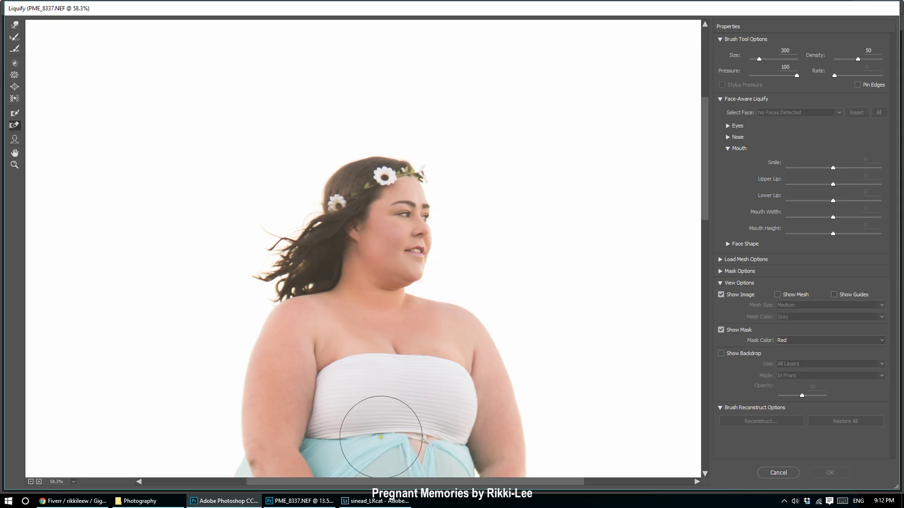
click(393, 233)
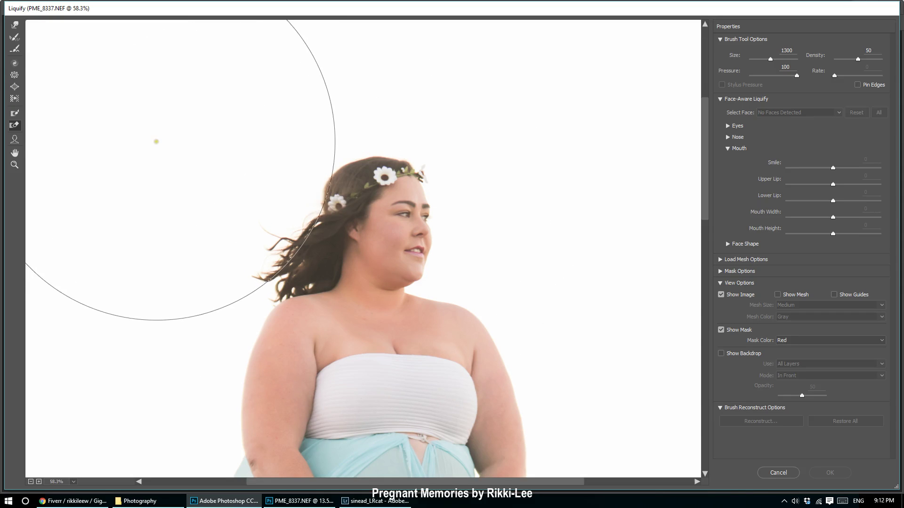
Try the Bloat tool at brush size 1000 on the woman's face and undo the enlargement.
click(15, 86)
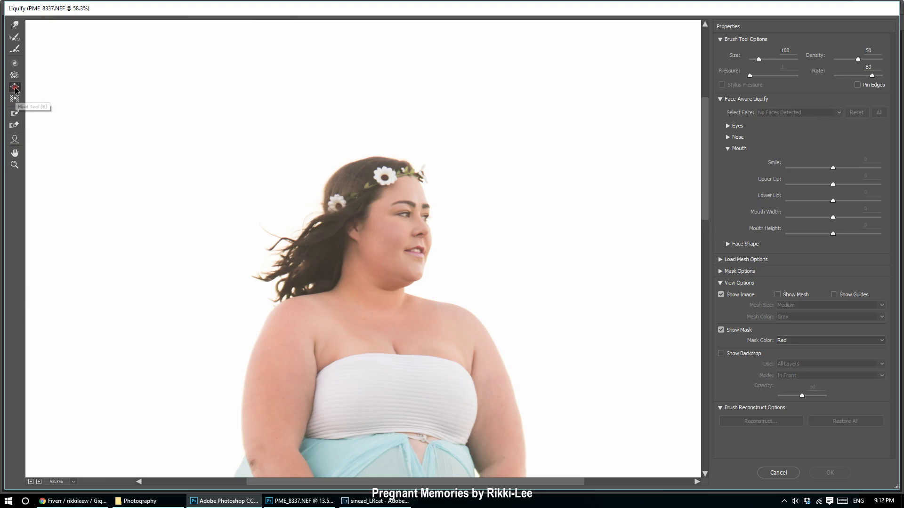
key(bracketright)
key(bracketright)
key(bracketright)
key(bracketright)
key(bracketright)
key(bracketright)
key(bracketright)
key(bracketright)
key(bracketright)
key(bracketright)
key(bracketright)
key(bracketright)
key(bracketright)
click(387, 223)
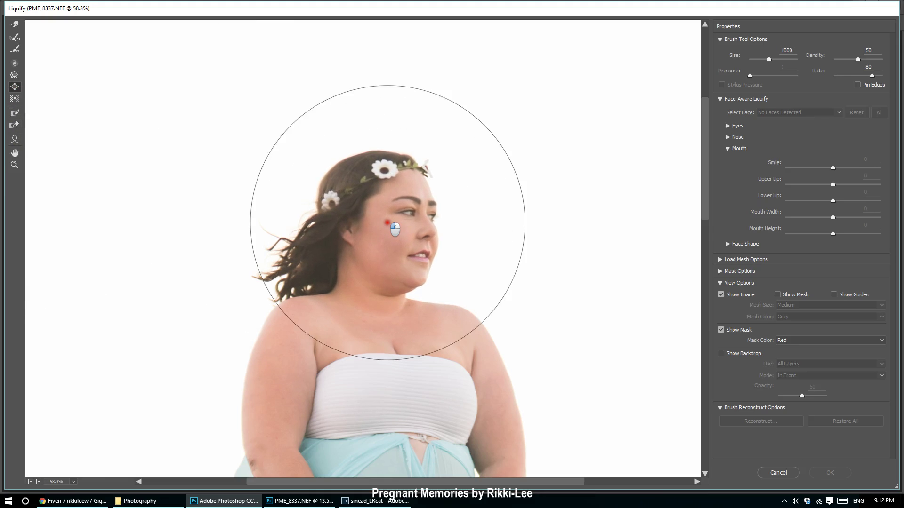
key(ctrl+z)
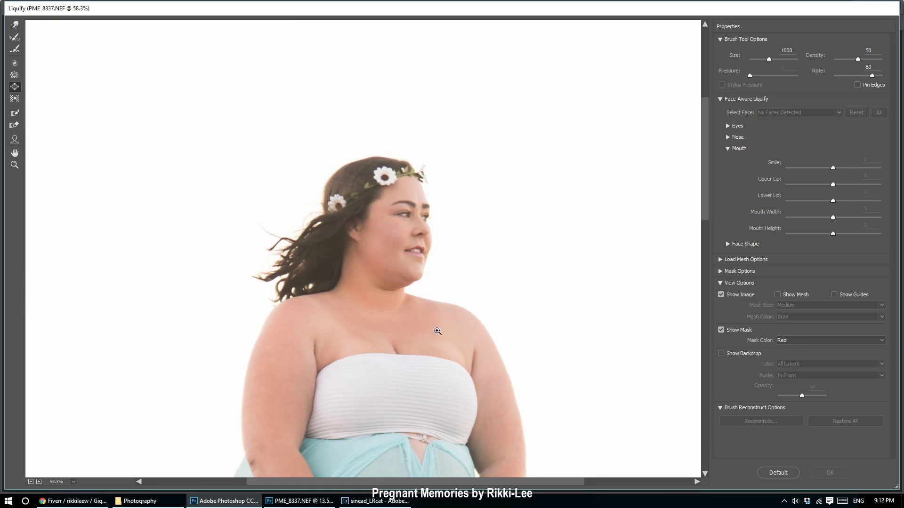
Bloat the bust area of the white top slightly with a brush size of 400.
key(bracketleft)
key(bracketleft)
key(bracketleft)
key(bracketleft)
key(bracketleft)
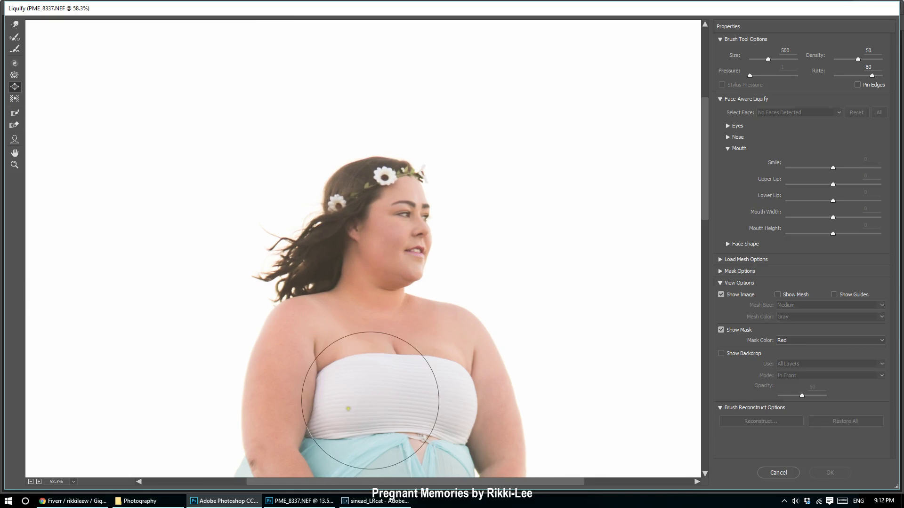
key(bracketleft)
click(370, 393)
mouse_move(369, 393)
mouse_down()
mouse_move(439, 399)
mouse_move(362, 390)
mouse_up()
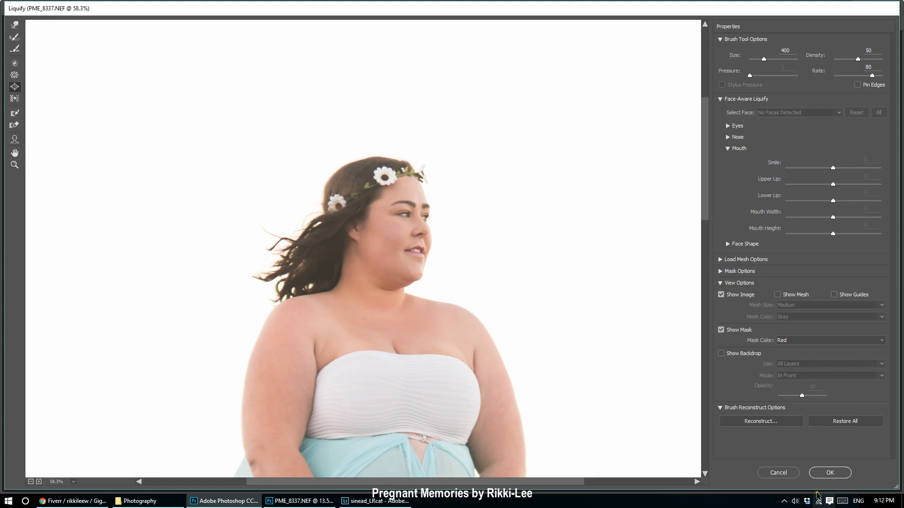
Shrink the bust and both upper arms with the Pucker tool, using a brush size of 700 for the arms.
click(15, 75)
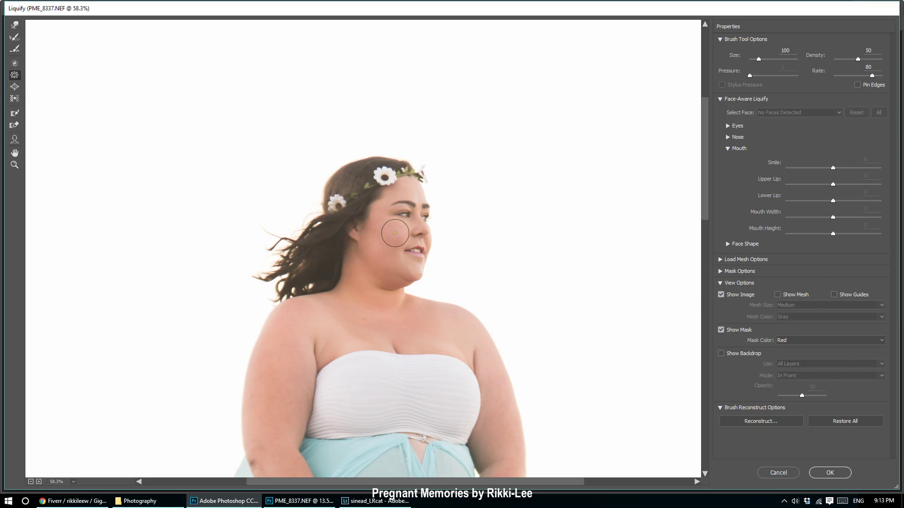
key(bracketright)
key(bracketright)
key(bracketright)
key(bracketright)
key(bracketright)
key(bracketright)
key(bracketright)
key(bracketright)
key(bracketright)
key(bracketright)
key(bracketright)
key(bracketright)
key(bracketleft)
key(bracketleft)
key(bracketleft)
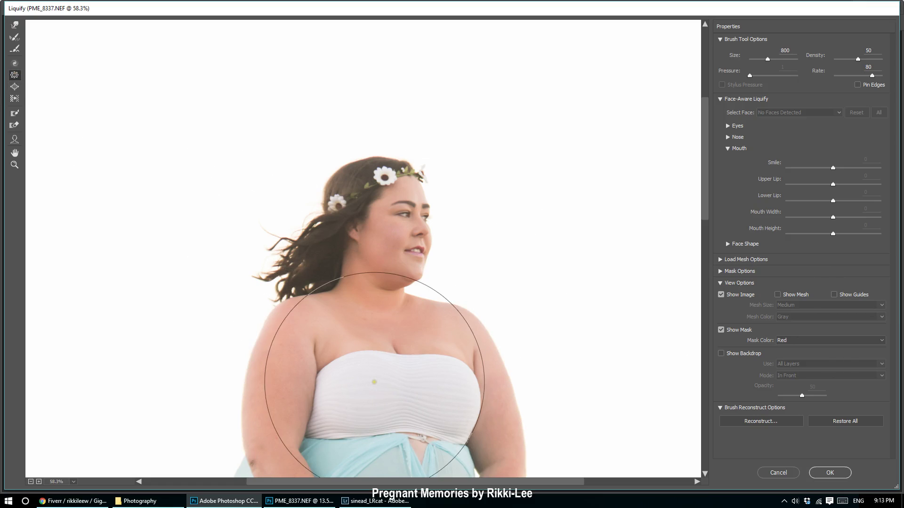
click(375, 382)
click(281, 380)
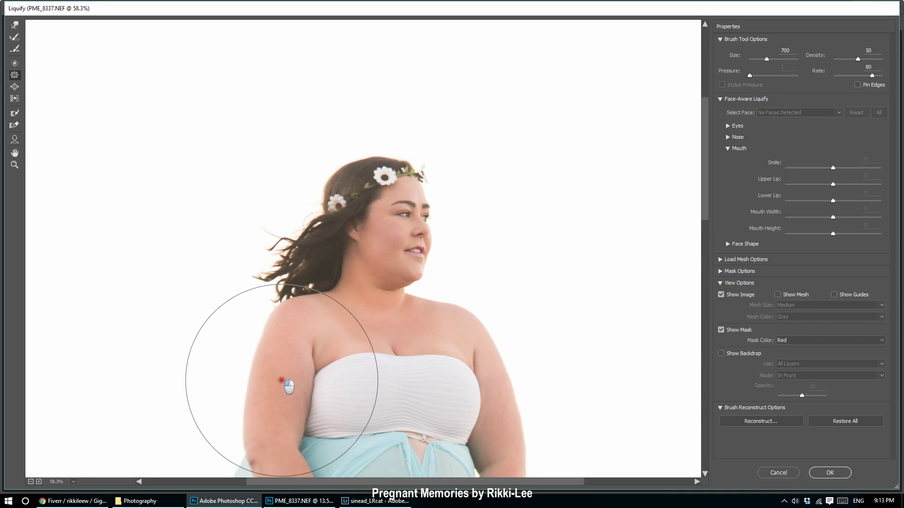
click(496, 399)
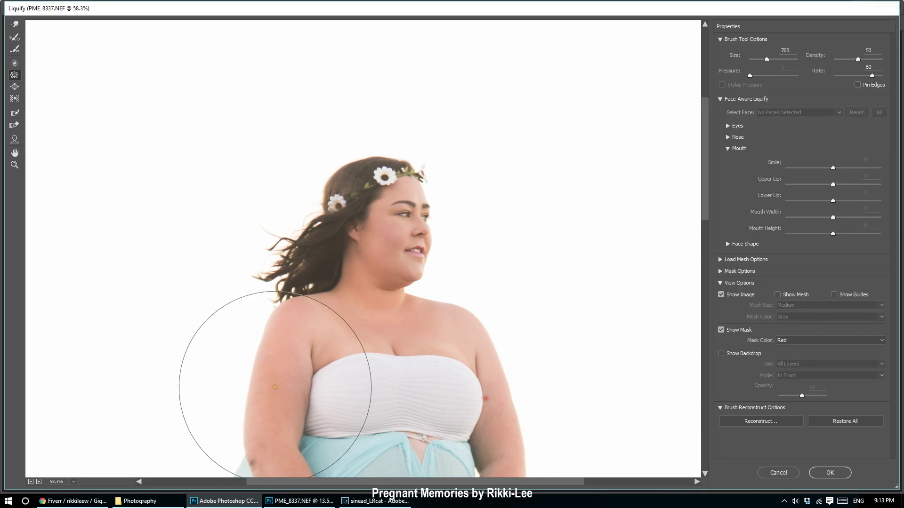
click(284, 391)
click(395, 387)
click(433, 389)
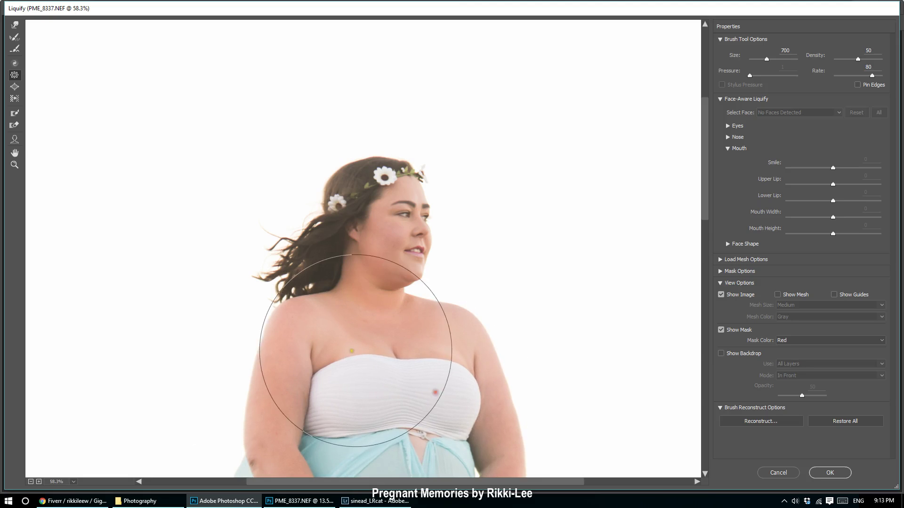
Slim the front thigh and the surrounding dress below the hands with the Pucker tool at brush size 700.
scroll(397, 399, down, 5)
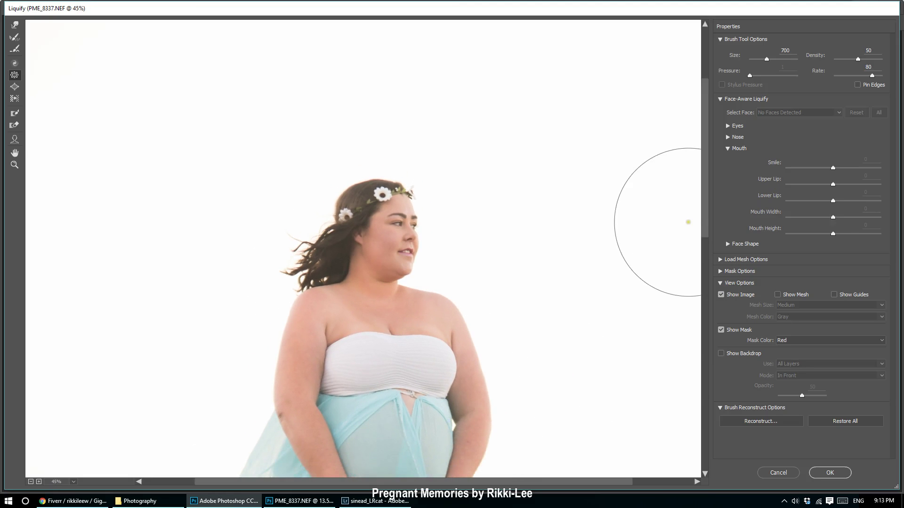
drag(707, 221, 707, 304)
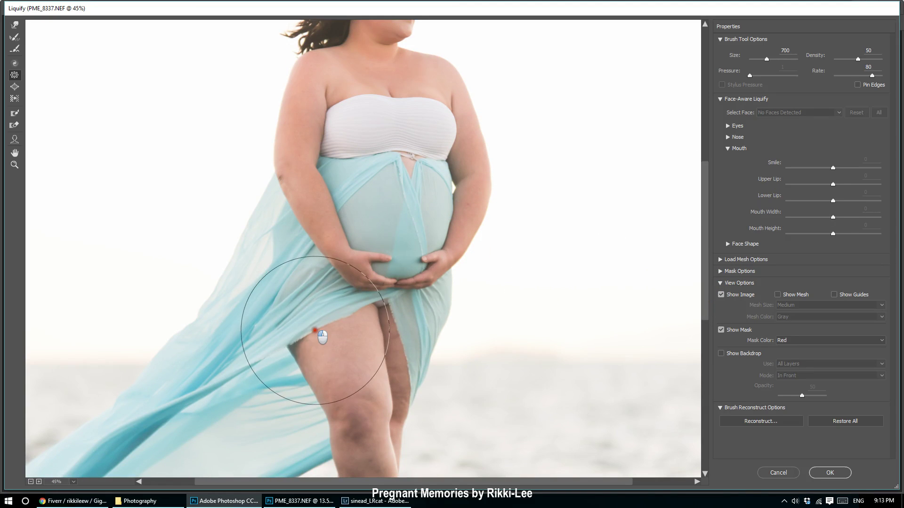
drag(315, 331, 337, 369)
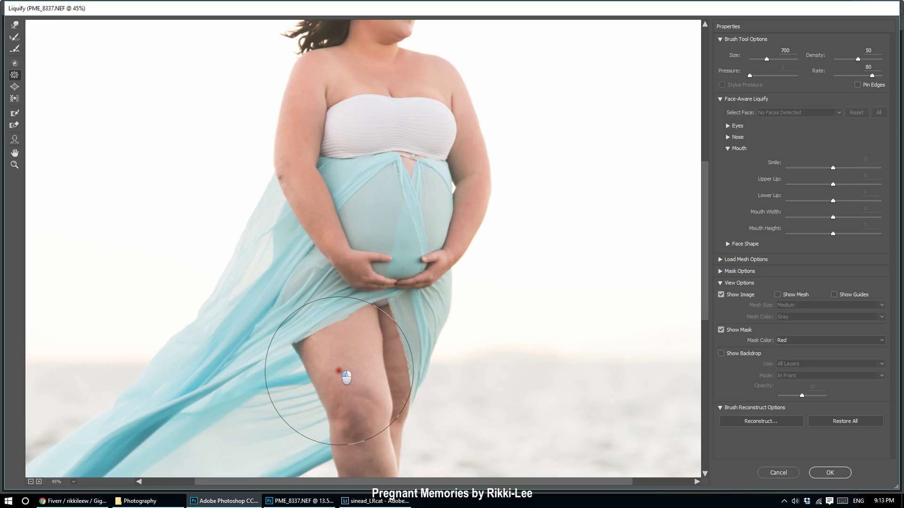
drag(432, 314, 389, 300)
drag(332, 326, 332, 326)
Restore the entire image by discarding all Liquify distortions.
drag(705, 295, 709, 197)
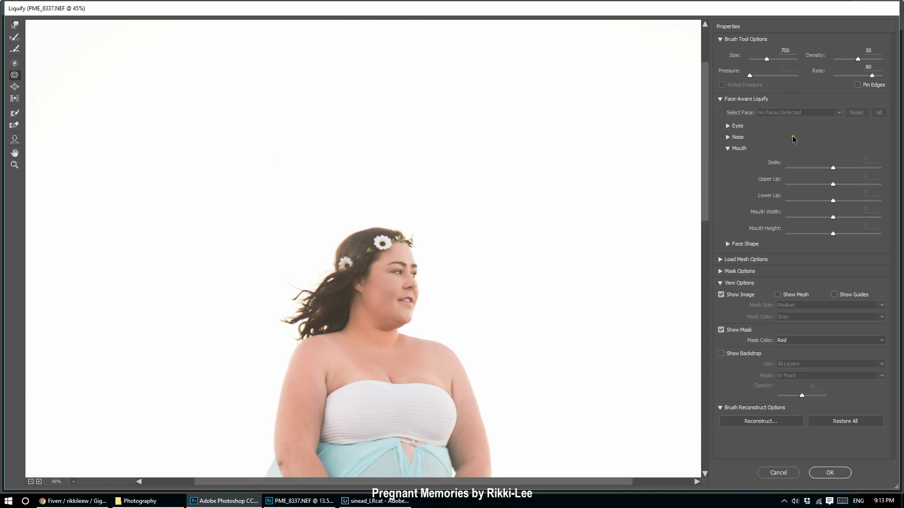
click(845, 421)
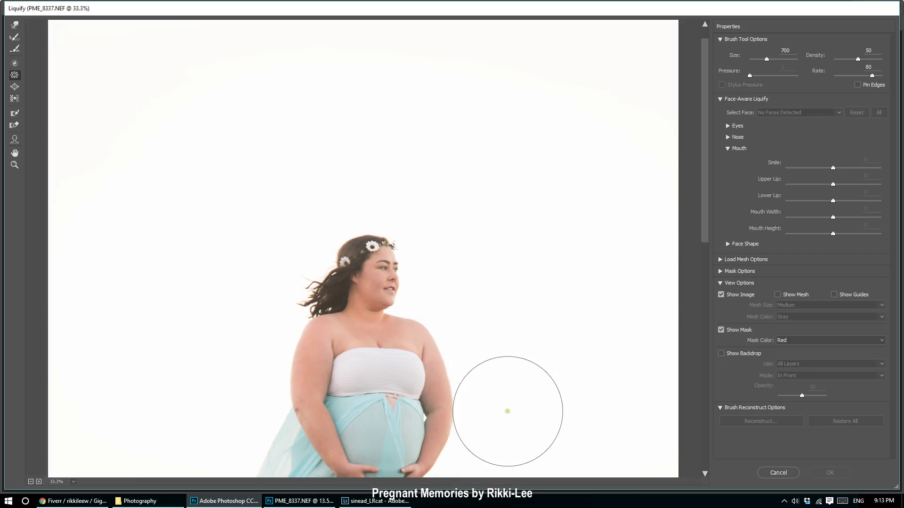
Nudge the neck and shoulder edge below the hair inward with the Forward Warp tool at brush size 400.
key(ctrl+minus)
drag(709, 197, 719, 247)
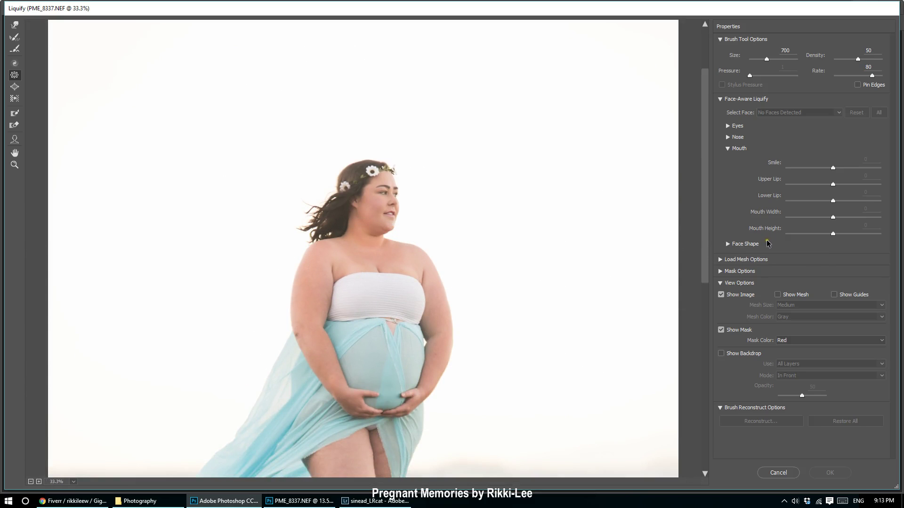
click(16, 26)
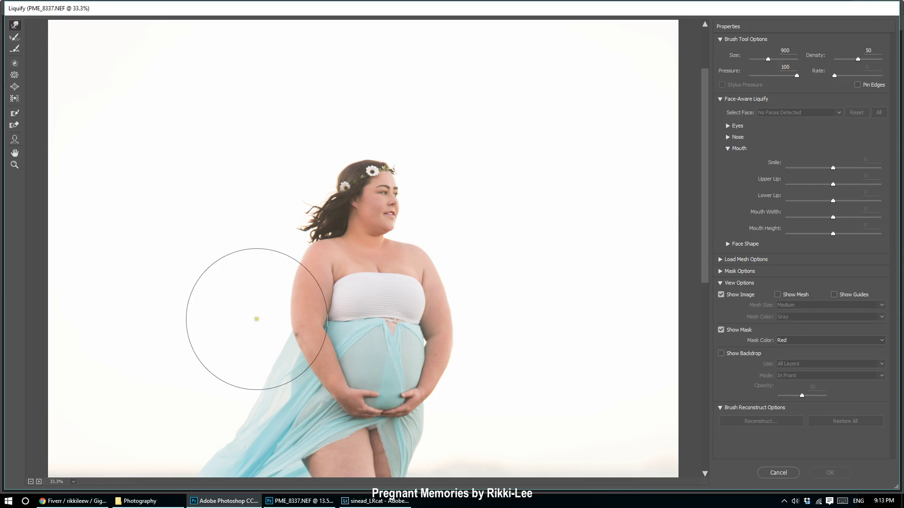
key(bracketleft)
key(bracketleft)
key(bracketleft)
key(bracketleft)
key(bracketleft)
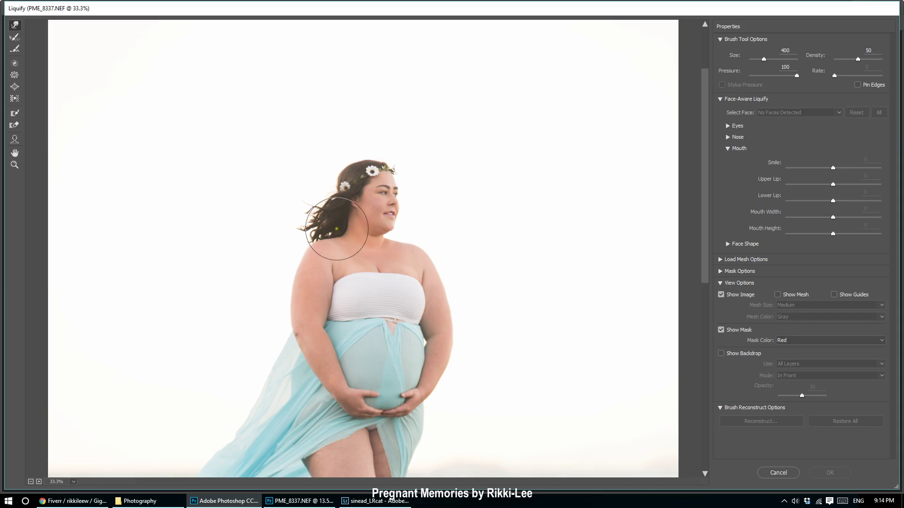
drag(344, 236, 349, 238)
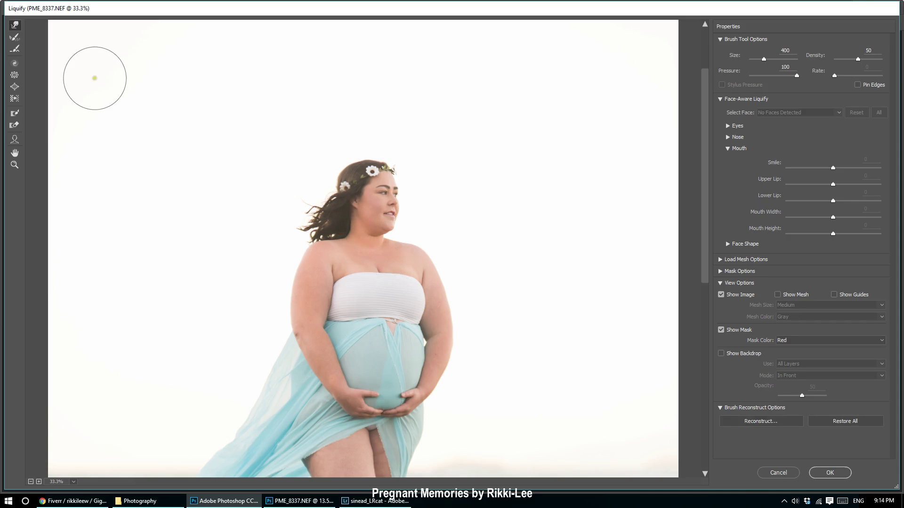
Mask the lower face, from the nose to the chin and jaw, with the Freeze Mask tool at brush size 100.
click(15, 113)
scroll(478, 201, up, 3)
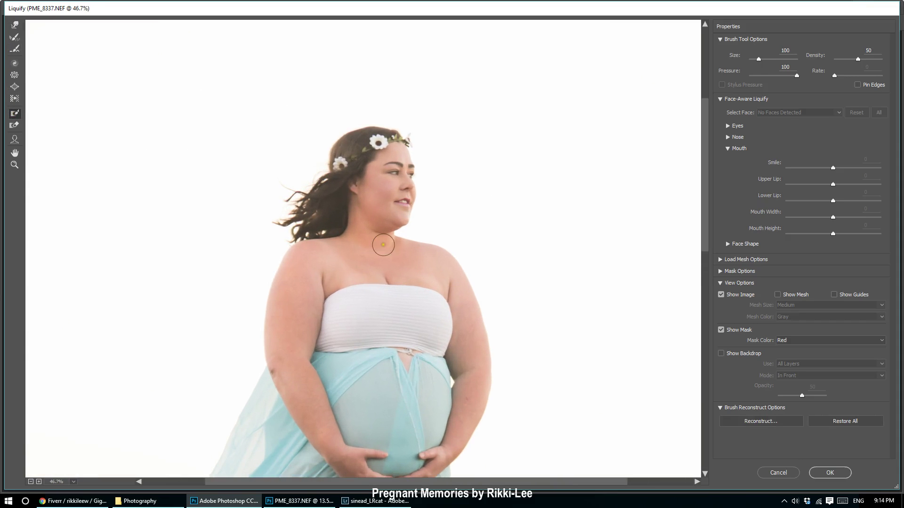
mouse_move(401, 222)
mouse_down()
mouse_move(377, 227)
mouse_move(382, 212)
mouse_move(403, 215)
mouse_move(405, 191)
mouse_move(398, 220)
mouse_move(406, 175)
mouse_up()
Try to warp the neck around the frozen chin and under the hair with the Forward Warp tool at brush size 200.
click(13, 23)
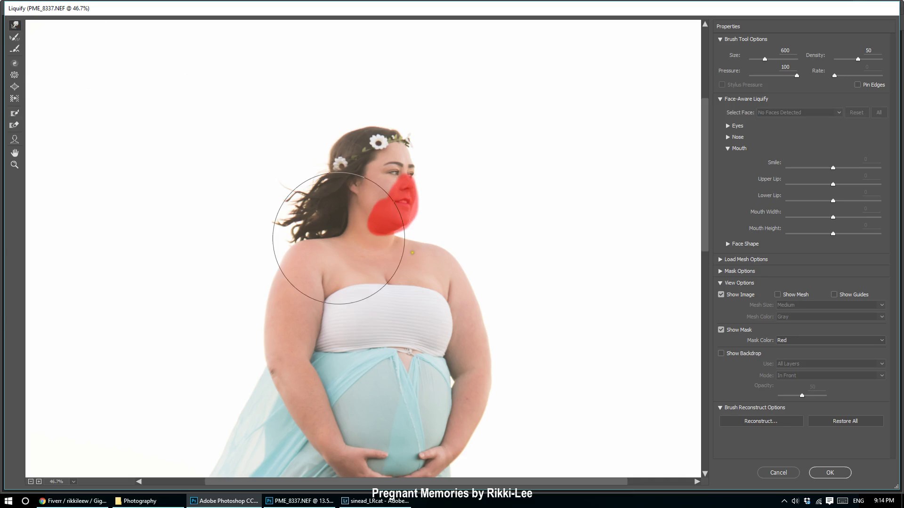
key(bracketleft)
key(bracketleft)
key(bracketleft)
key(bracketleft)
key(bracketleft)
key(bracketleft)
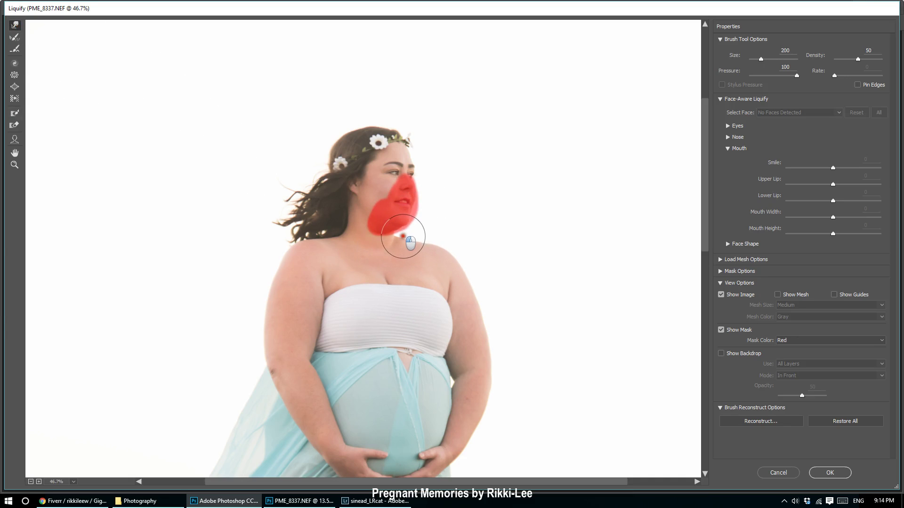
click(402, 237)
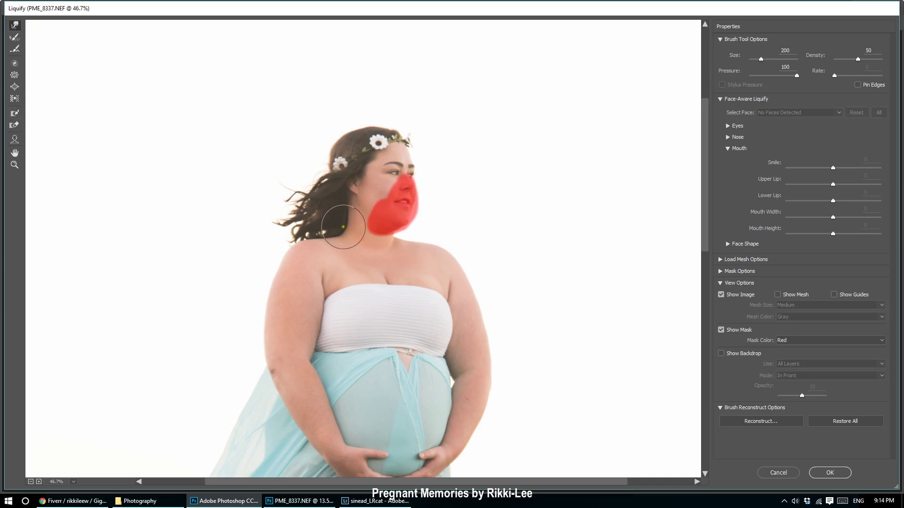
click(341, 210)
drag(341, 210, 332, 224)
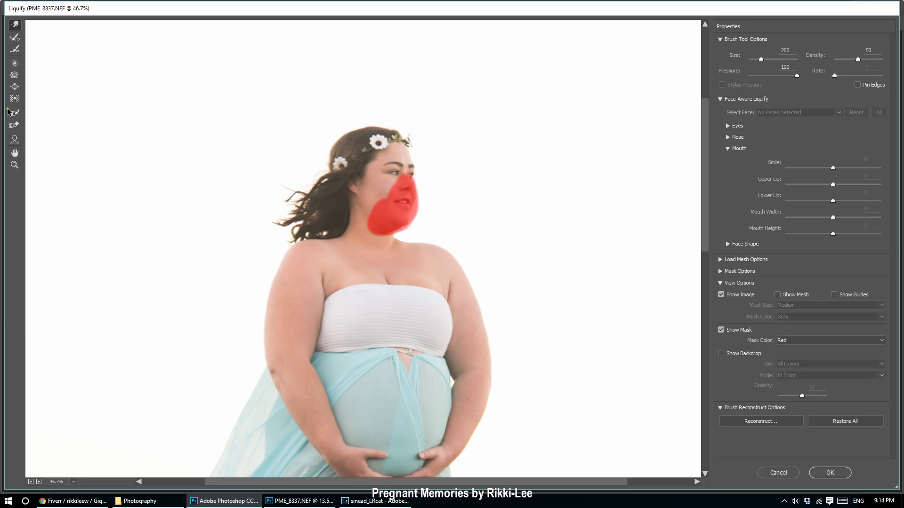
Remove the freeze mask from the lower face, using the Thaw Mask tool with an enlarged brush.
click(14, 124)
key(bracketright)
key(bracketright)
key(bracketright)
key(bracketright)
key(bracketright)
key(bracketright)
key(bracketright)
key(bracketright)
key(bracketright)
key(bracketright)
key(bracketright)
click(382, 263)
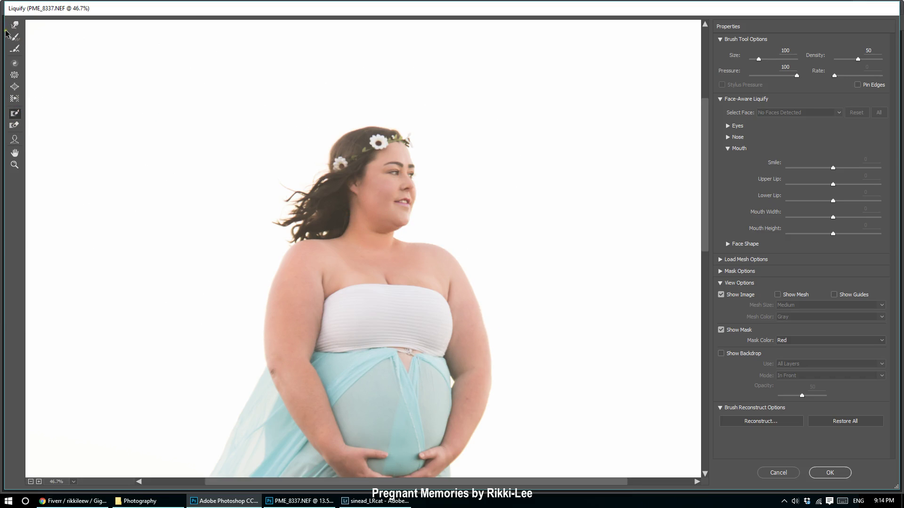
Push the fullness under the chin and along the jaw upward with the Forward Warp tool at brush size 175.
click(14, 25)
scroll(466, 242, up, 5)
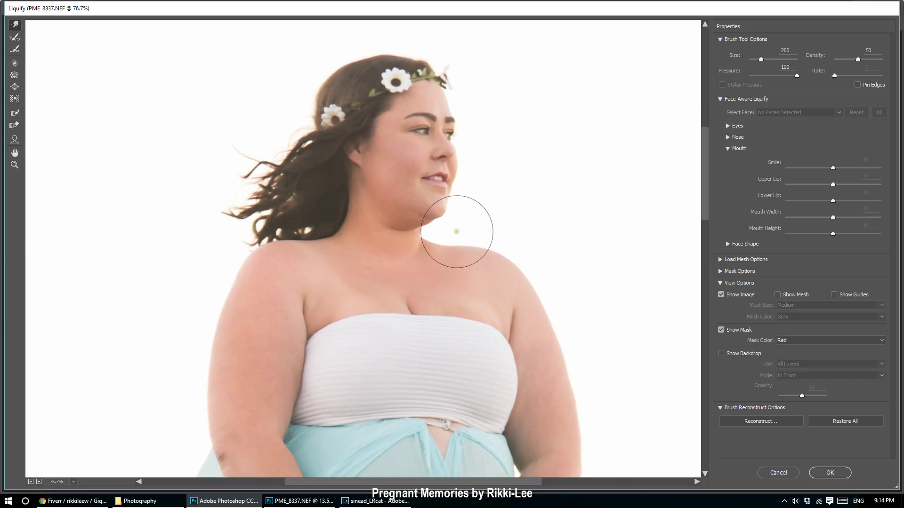
scroll(509, 283, up, 5)
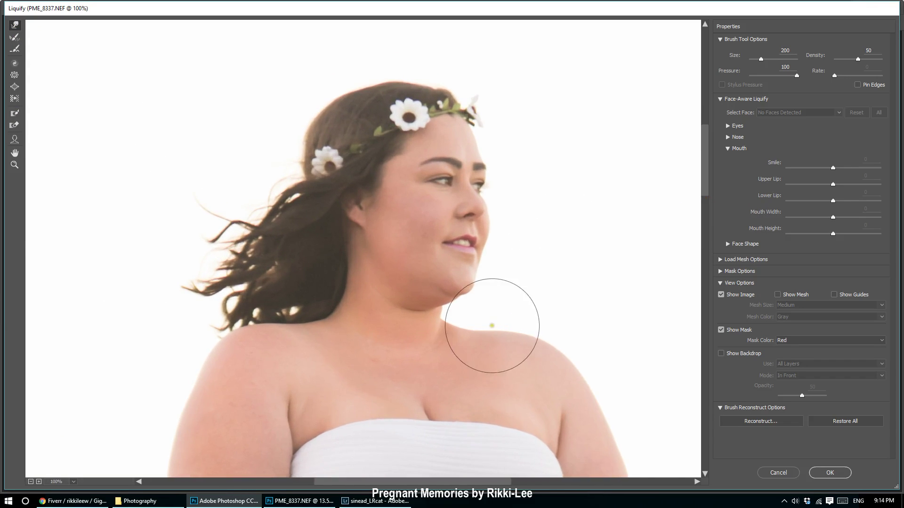
scroll(510, 365, up, 1)
key(bracketleft)
key(bracketleft)
key(bracketleft)
key(bracketleft)
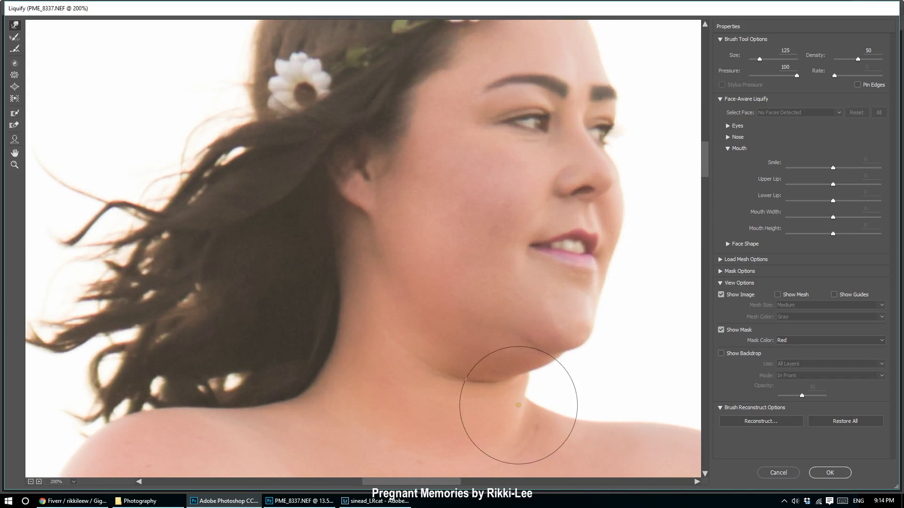
key(bracketright)
key(bracketright)
key(bracketright)
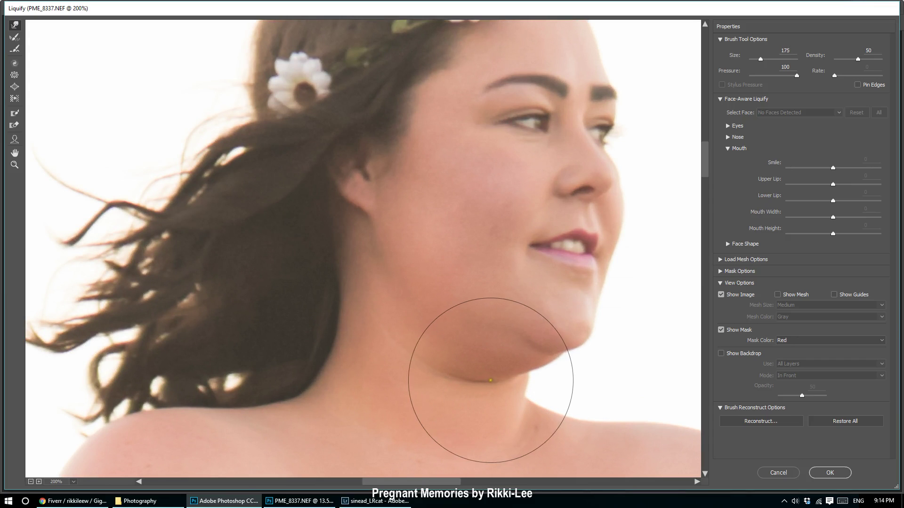
drag(485, 380, 483, 357)
drag(417, 367, 419, 363)
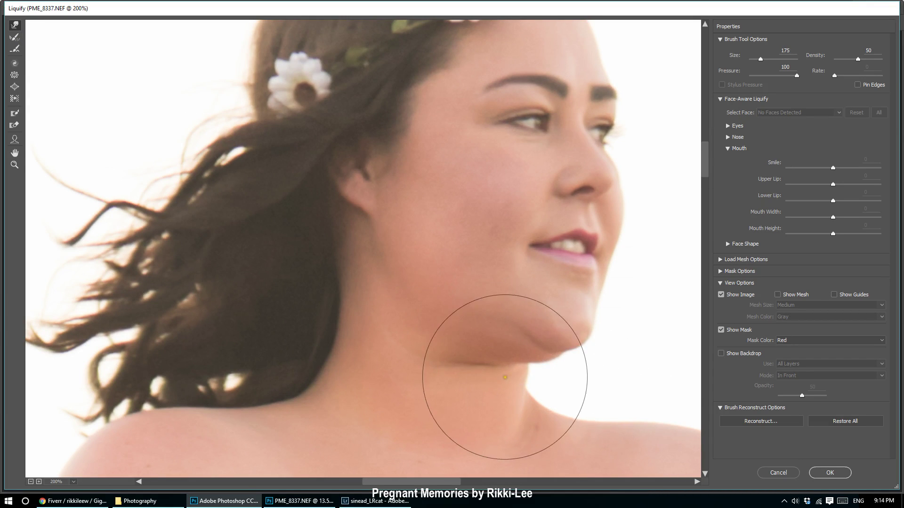
mouse_move(424, 380)
mouse_down()
mouse_move(430, 354)
mouse_move(399, 340)
mouse_up()
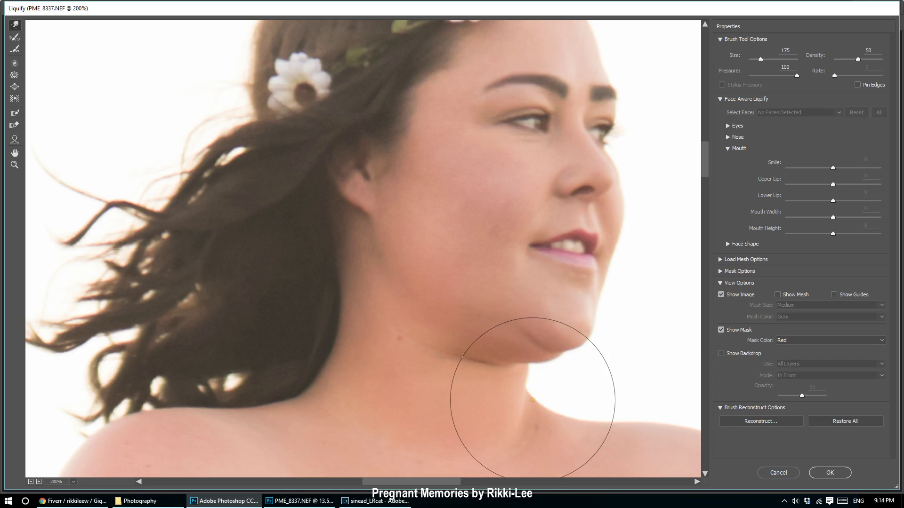
Narrow the front of the neck and smooth the jawline towards the hair with the Forward Warp tool at brush size 90.
key(bracketleft)
key(bracketleft)
key(bracketleft)
key(bracketleft)
key(bracketleft)
key(bracketleft)
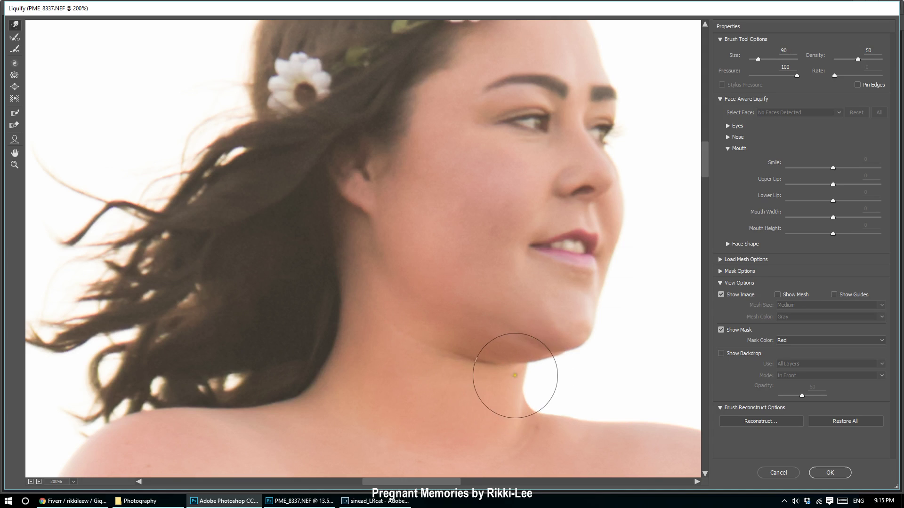
mouse_move(504, 368)
mouse_down()
mouse_move(561, 365)
mouse_move(566, 347)
mouse_move(483, 376)
mouse_move(492, 368)
mouse_move(446, 355)
mouse_up()
drag(391, 338, 396, 334)
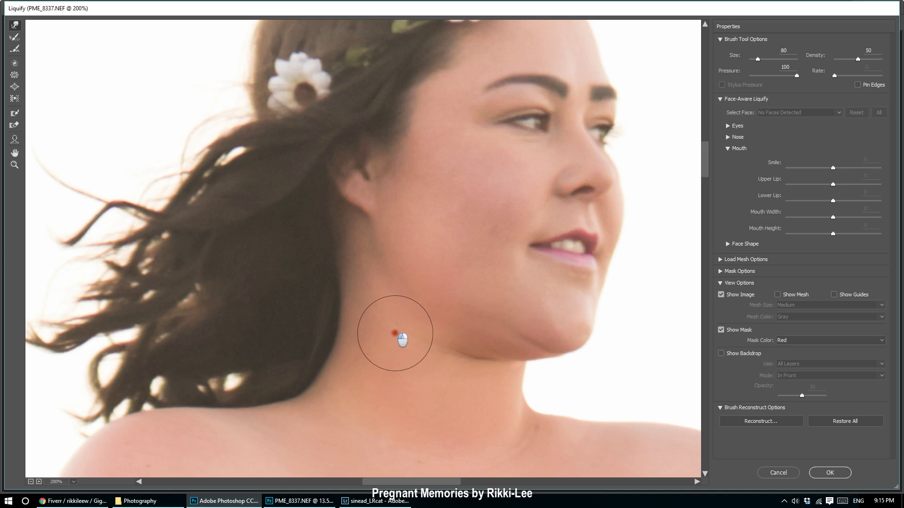
Refine the underside of the chin with the Forward Warp tool and apply the Liquify changes to the photo.
mouse_move(570, 348)
mouse_down()
mouse_move(574, 354)
mouse_move(555, 329)
mouse_move(531, 321)
mouse_move(534, 337)
mouse_up()
key(bracketleft)
key(bracketleft)
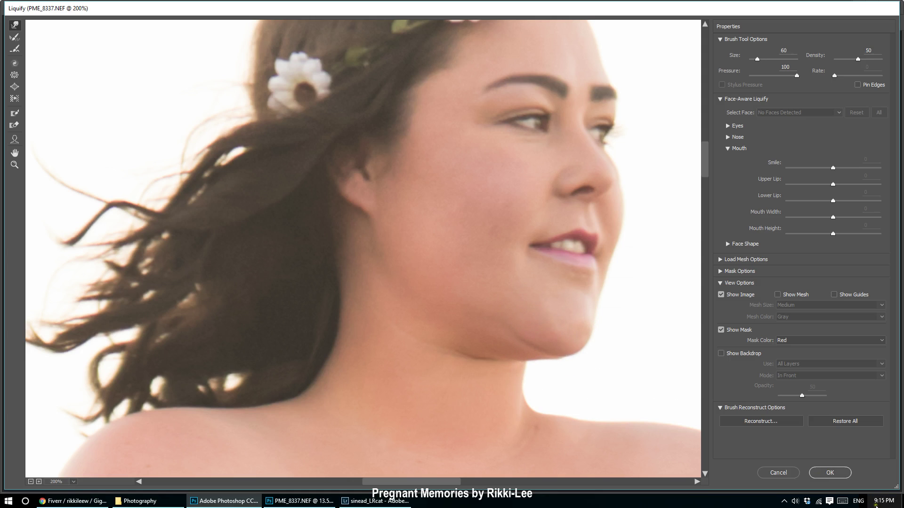
click(833, 477)
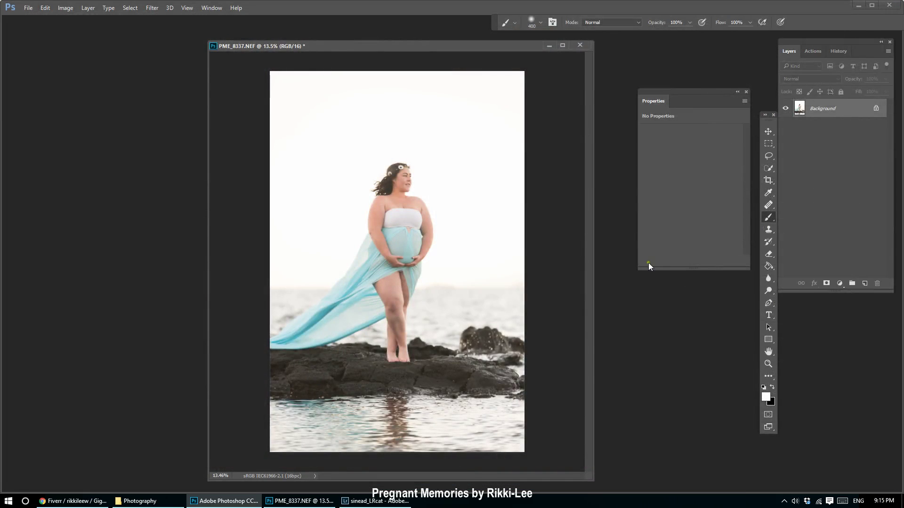
Compare the chin and neck before and after retouching by switching between the Open and Liquify history states.
scroll(502, 146, up, 5)
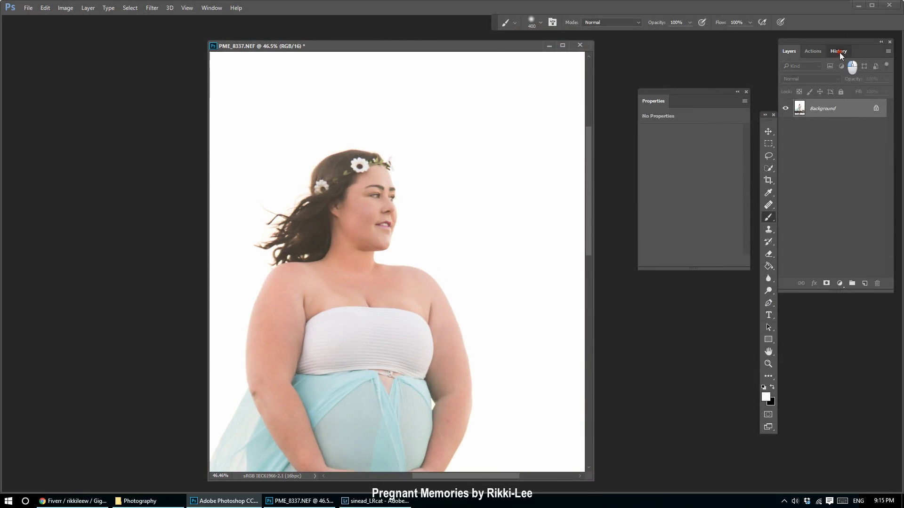
click(839, 52)
click(835, 86)
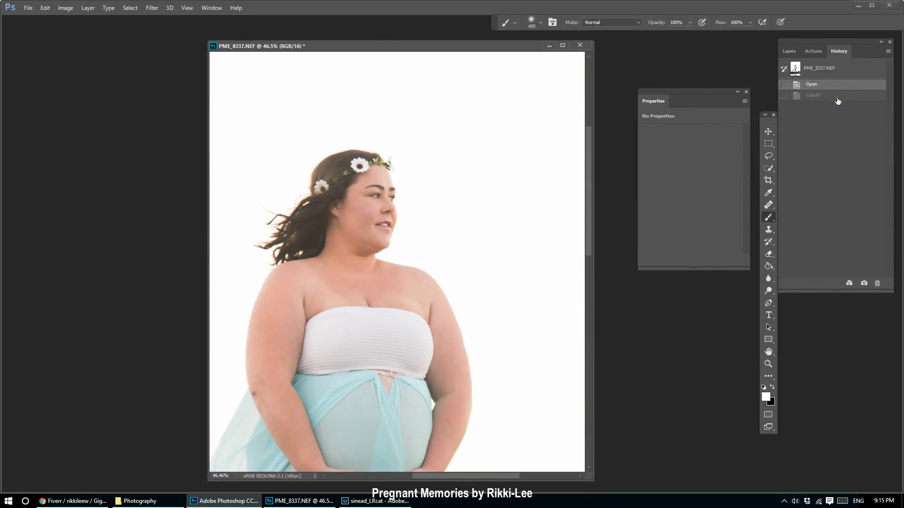
click(837, 96)
click(837, 86)
click(837, 96)
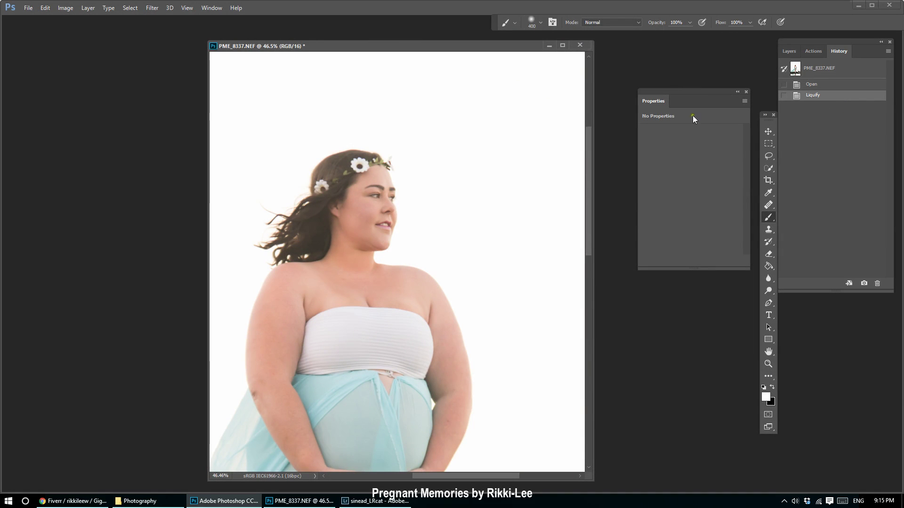
Reopen the Liquify filter and soften the armpit creases above both sides of the white top at brush size 125.
click(152, 8)
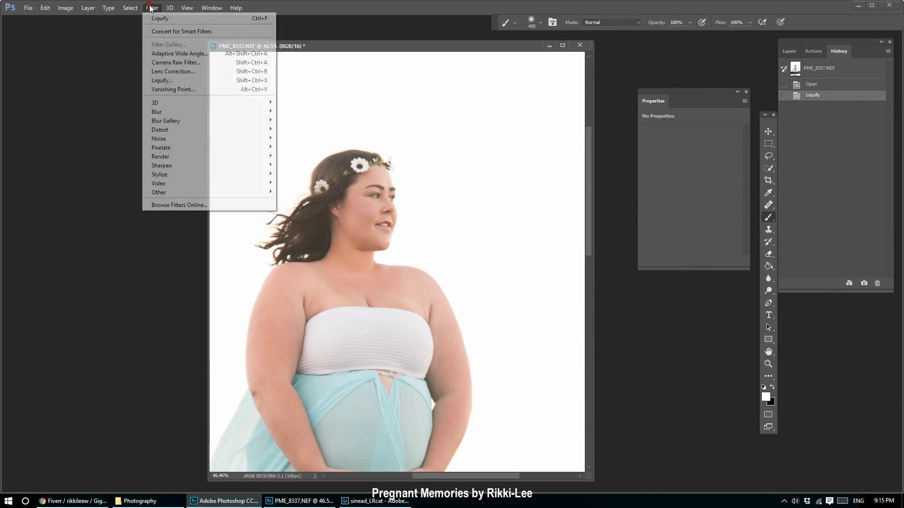
click(172, 80)
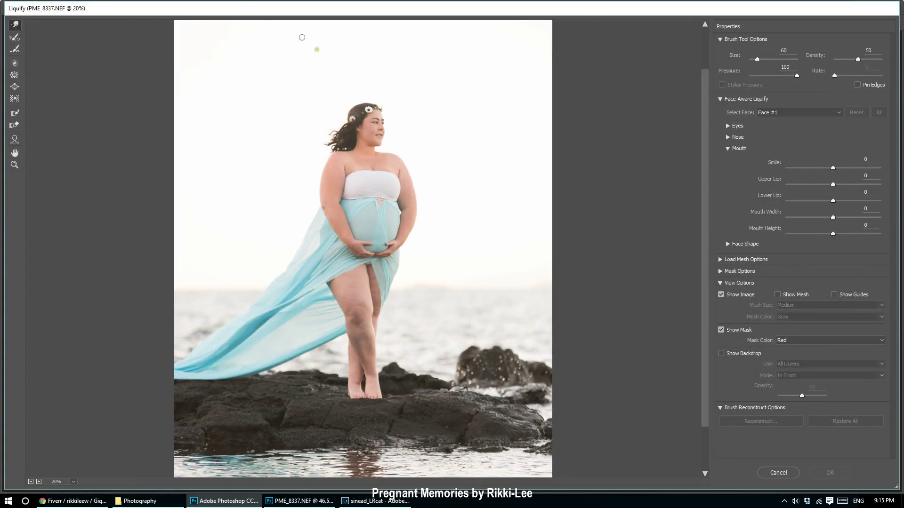
scroll(351, 199, up, 5)
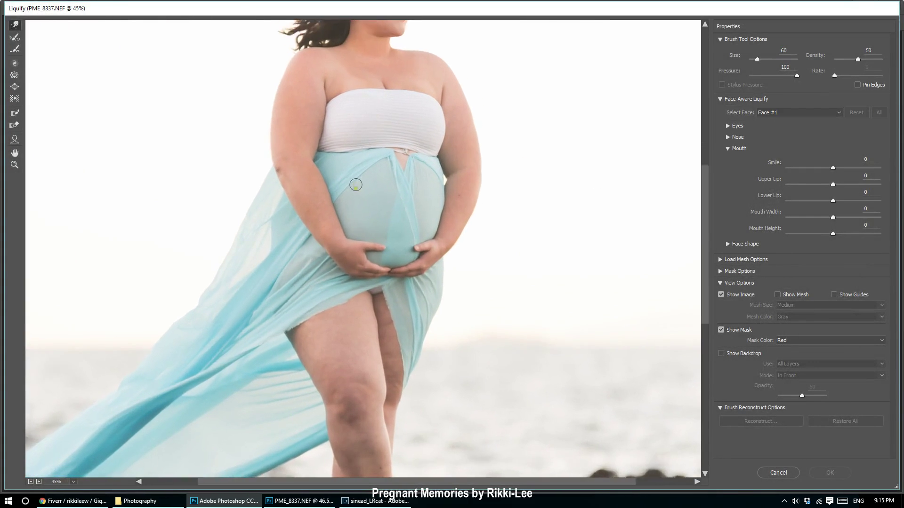
scroll(369, 193, up, 1)
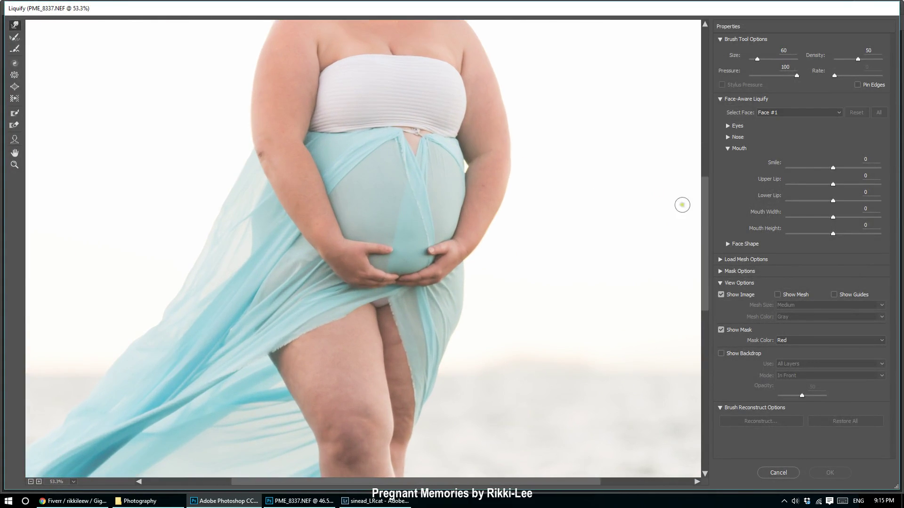
drag(704, 224, 699, 174)
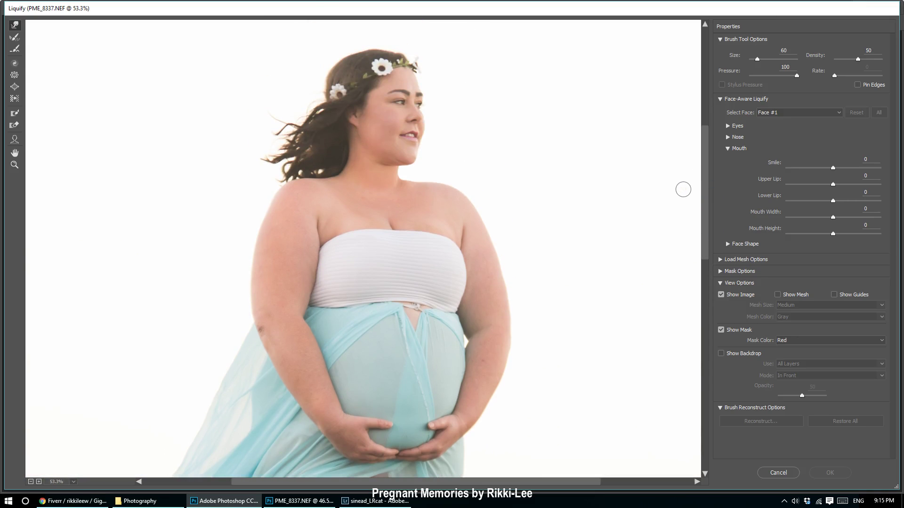
scroll(682, 190, up, 3)
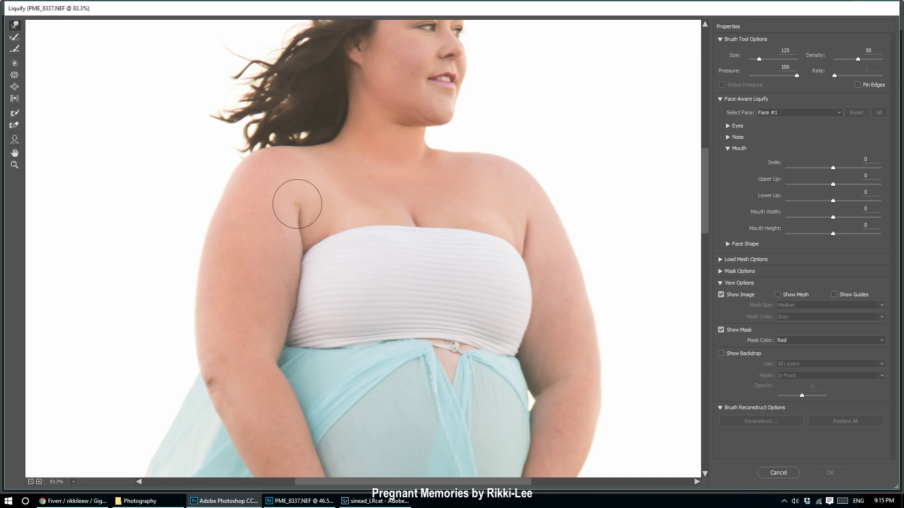
mouse_move(306, 216)
mouse_down()
mouse_move(290, 219)
mouse_move(307, 221)
mouse_up()
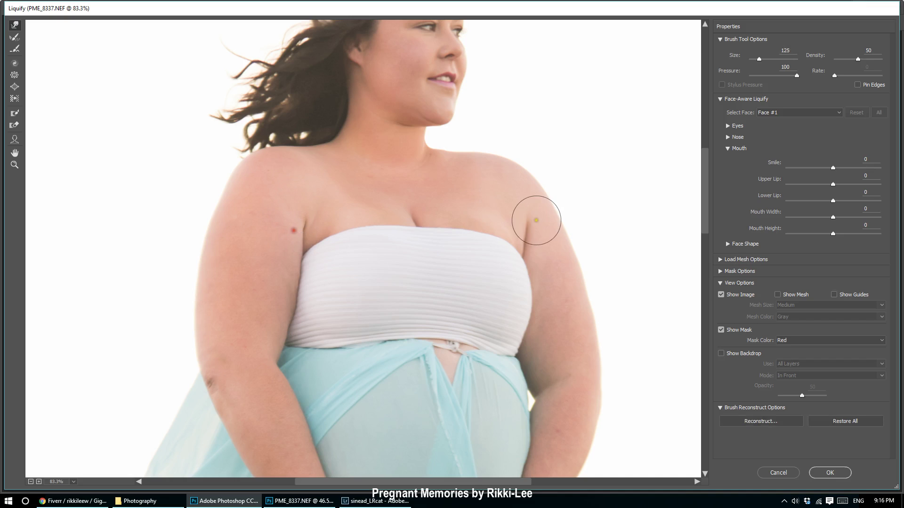
drag(534, 221, 528, 236)
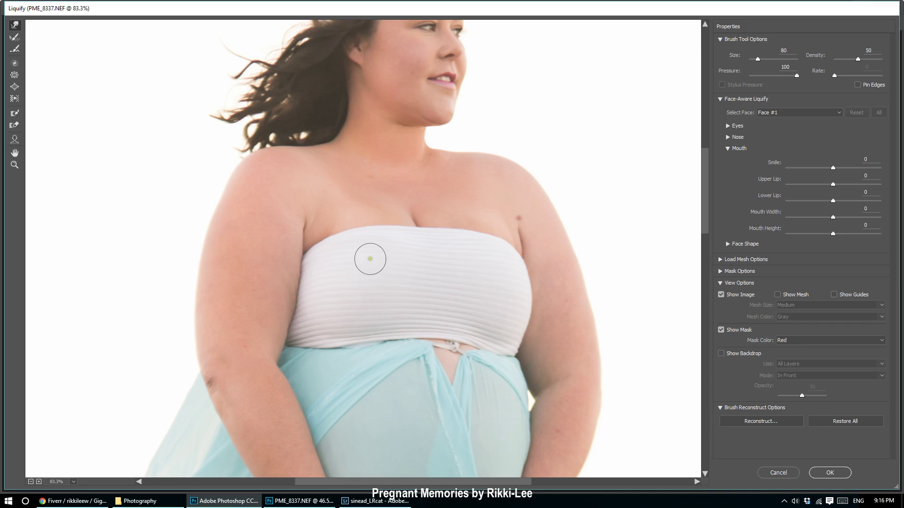
Push the outer edges of both upper arms inward with the Forward Warp tool, using a greatly enlarged brush.
key(bracketright)
key(bracketright)
key(bracketright)
key(bracketright)
key(bracketright)
key(bracketright)
key(bracketright)
key(bracketright)
key(bracketright)
key(bracketright)
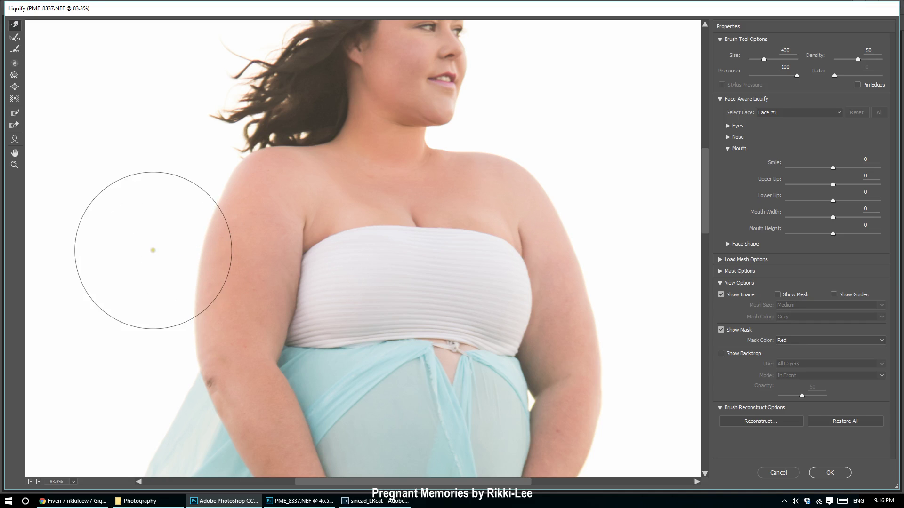
scroll(151, 249, down, 4)
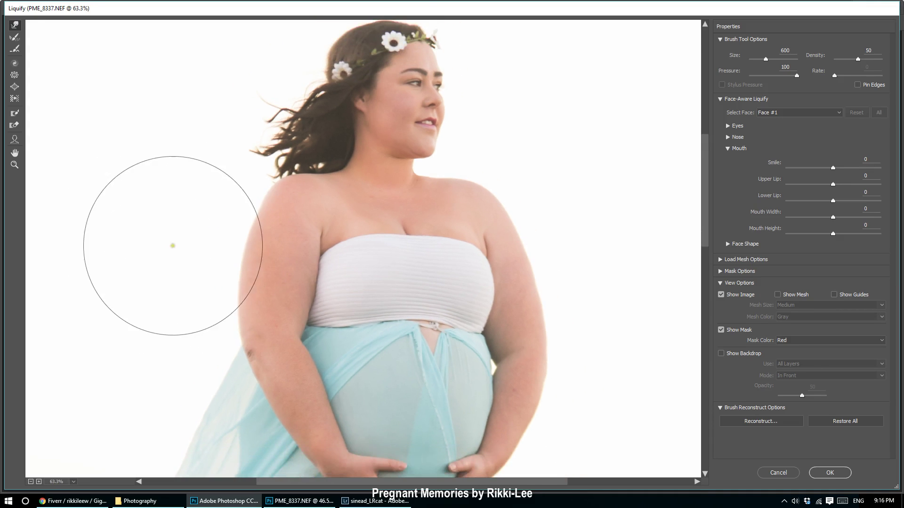
key(bracketright)
drag(179, 248, 194, 257)
drag(568, 256, 553, 256)
Push the white top's edge towards the arm below the hair at brush size 400, refining its armpit corner at size 200.
key(bracketleft)
key(bracketleft)
key(bracketleft)
key(bracketleft)
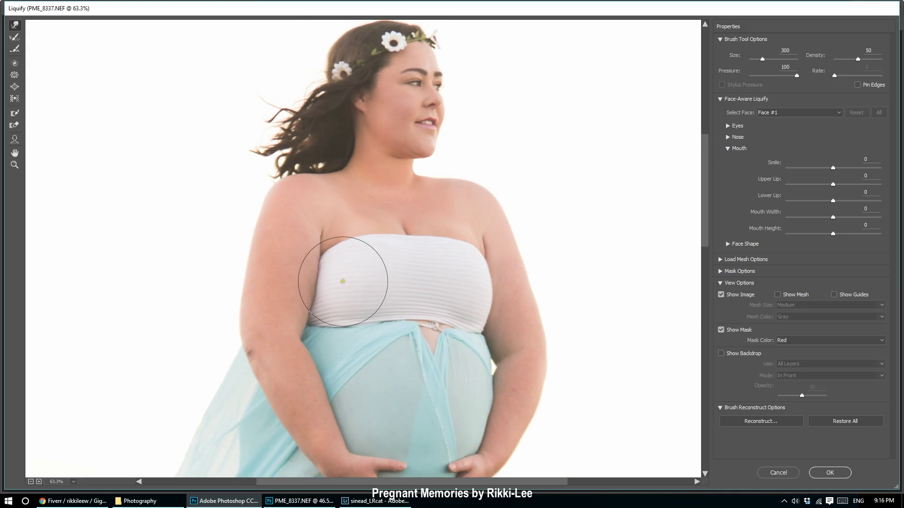
key(bracketright)
drag(331, 286, 324, 284)
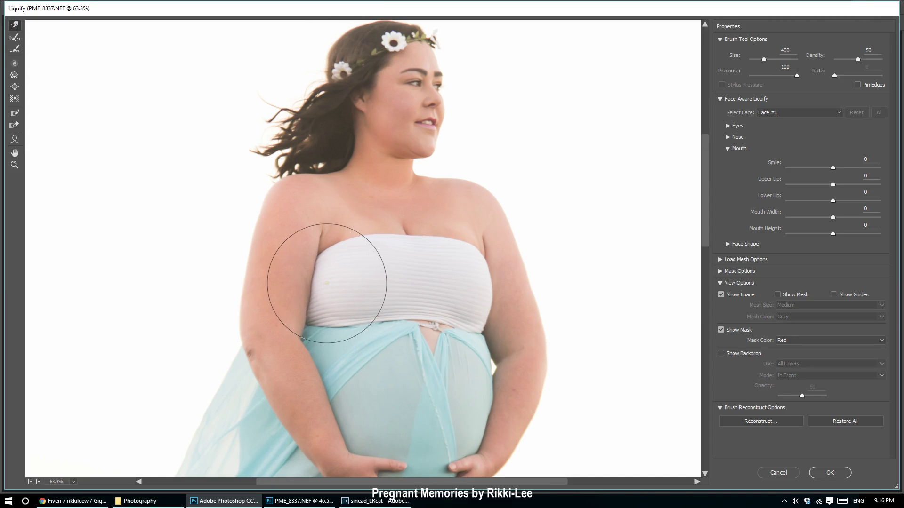
key(bracketleft)
key(bracketleft)
drag(322, 239, 320, 237)
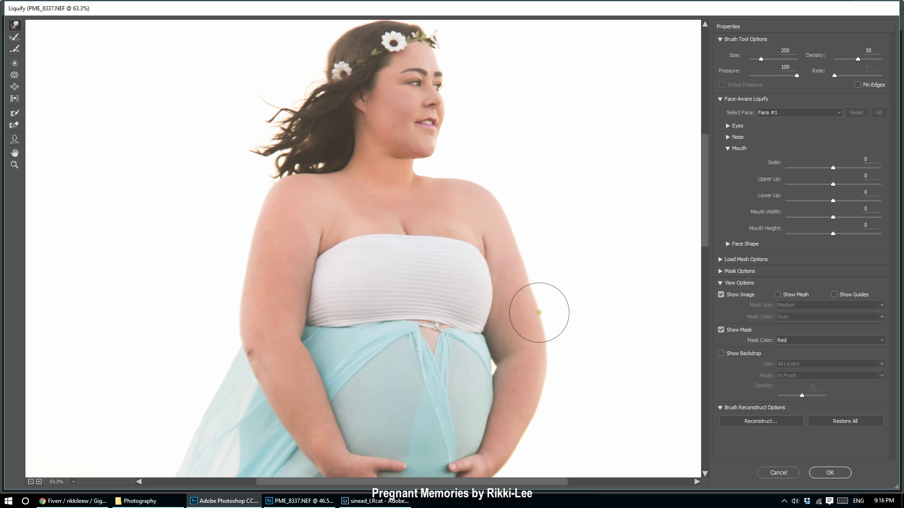
Slim the forearm beside the trailing dress with the Forward Warp tool at brush size 400, and reduce the brush size to 250.
scroll(350, 180, down, 5)
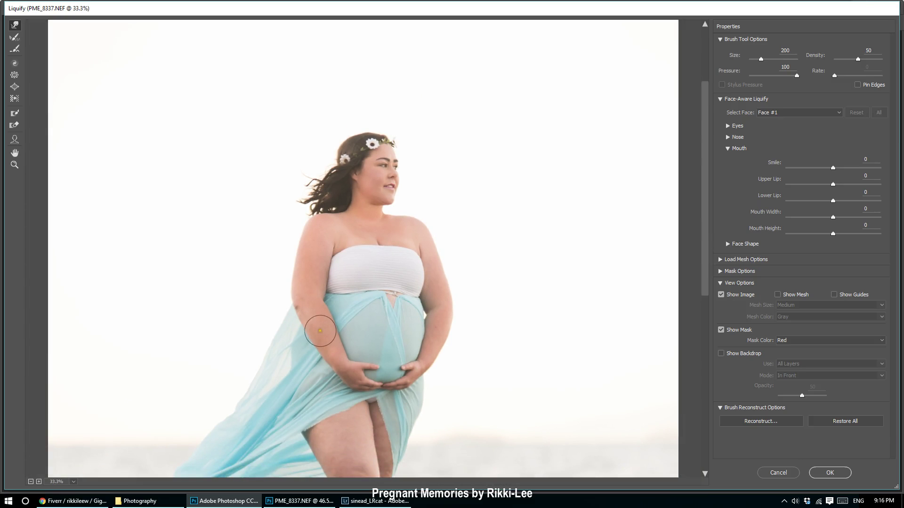
scroll(320, 331, up, 2)
key(bracketright)
key(bracketright)
key(bracketright)
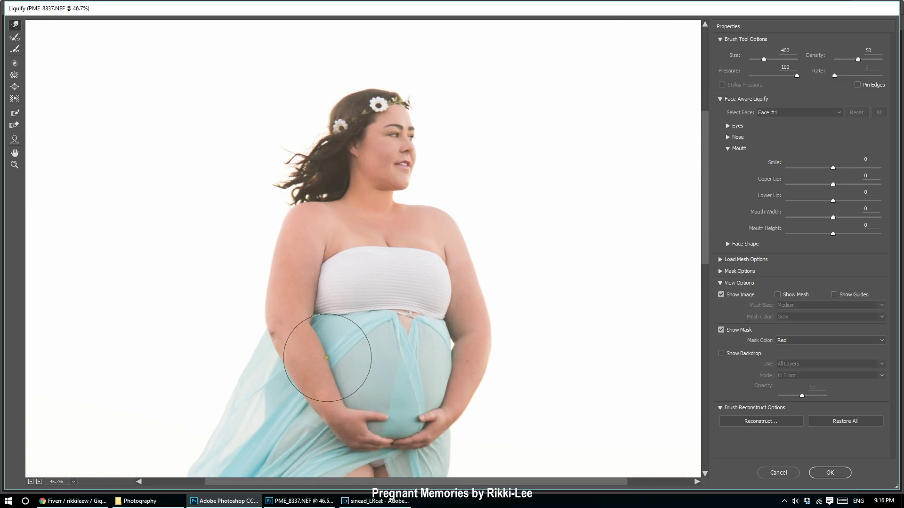
mouse_move(334, 356)
mouse_down()
mouse_move(320, 348)
mouse_move(278, 374)
mouse_move(303, 393)
mouse_up()
key(bracketleft)
key(bracketleft)
key(bracketleft)
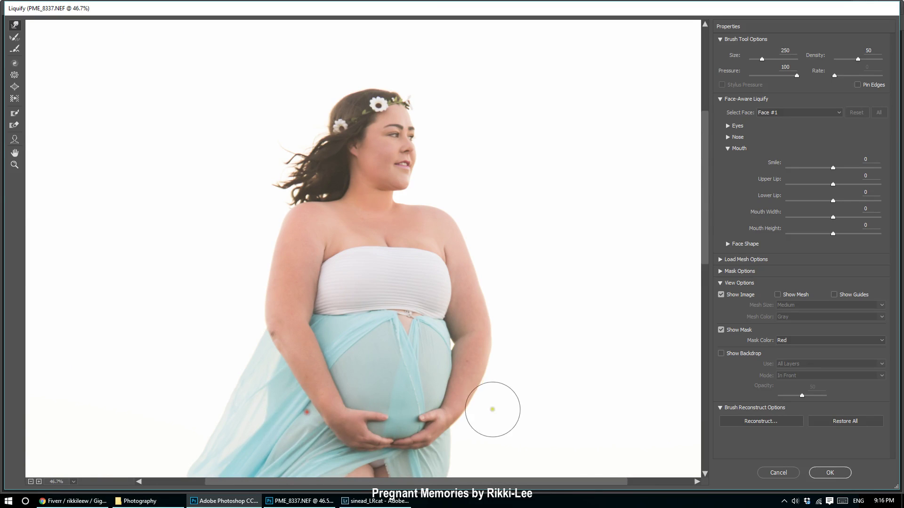
Refine the outer edges of the forearm and the opposite upper arm with the Forward Warp tool at brush size 500.
key(bracketright)
key(bracketright)
key(bracketright)
drag(492, 391, 499, 386)
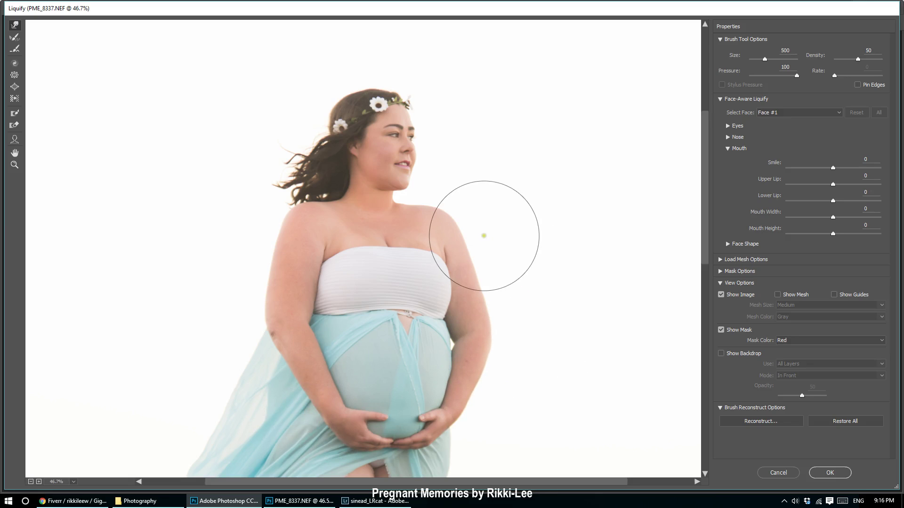
drag(254, 254, 256, 254)
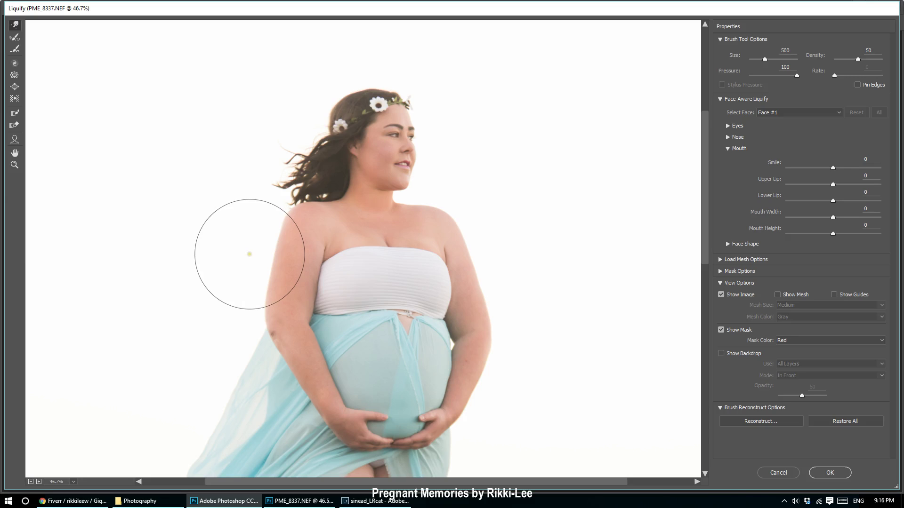
Smooth the top of the shoulder on the side the woman faces with the Forward Warp tool at brush size 200.
scroll(356, 243, up, 2)
key(ctrl+plus)
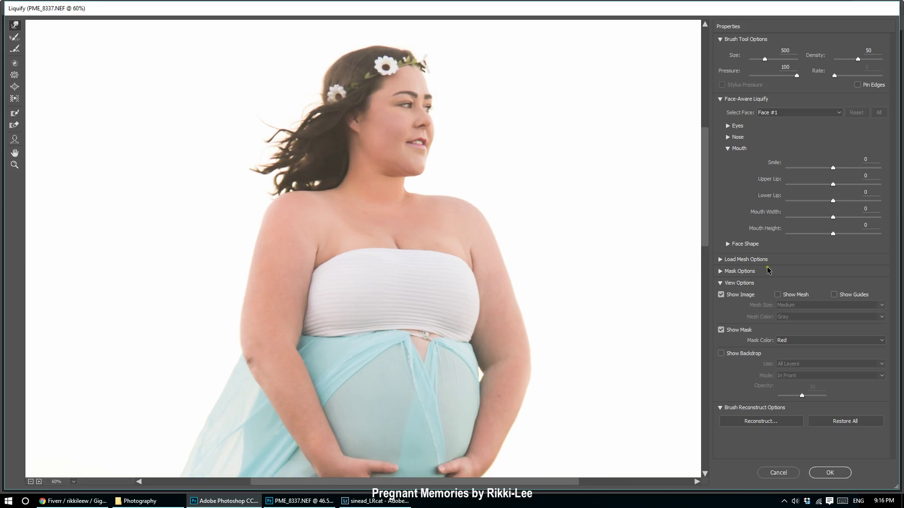
drag(705, 236, 704, 213)
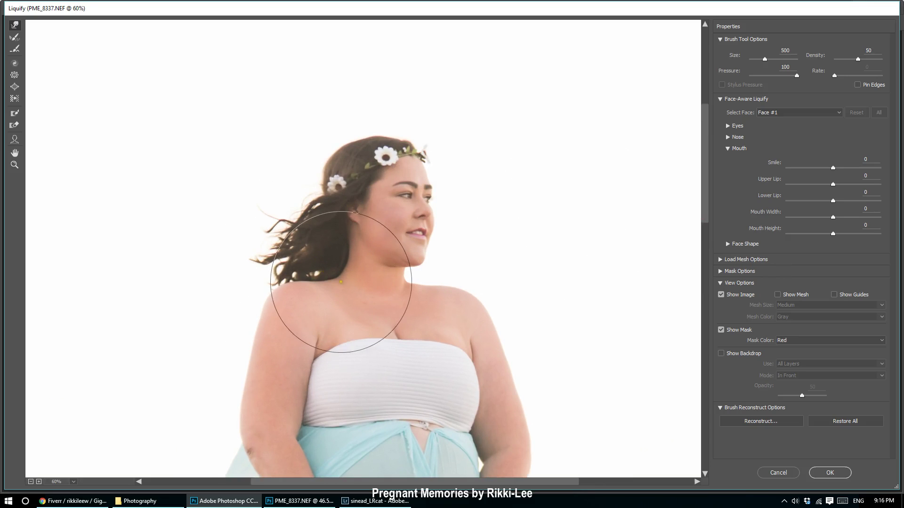
key(bracketleft)
key(bracketleft)
key(bracketleft)
key(bracketleft)
key(bracketleft)
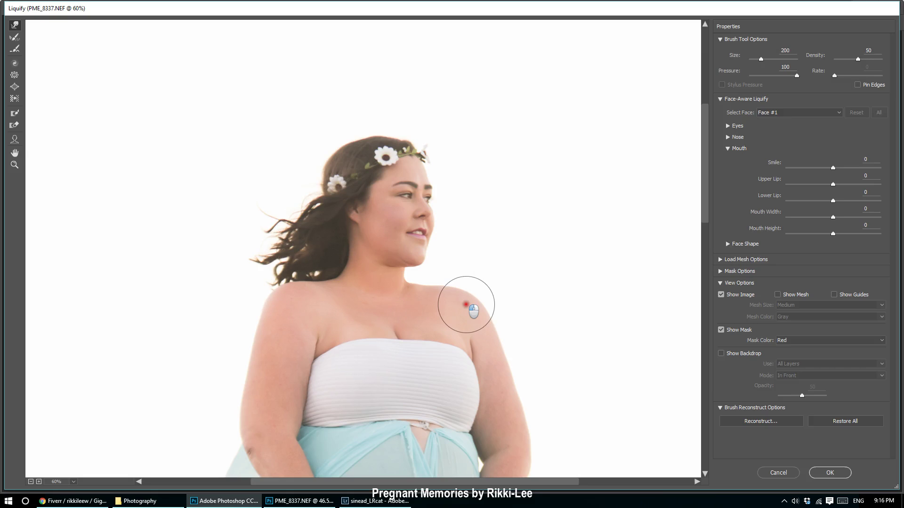
drag(466, 305, 467, 300)
Round off the facing-side shoulder from brush size 250, and refine the shoulder below the hair at size 400.
key(bracketright)
key(bracketright)
key(bracketright)
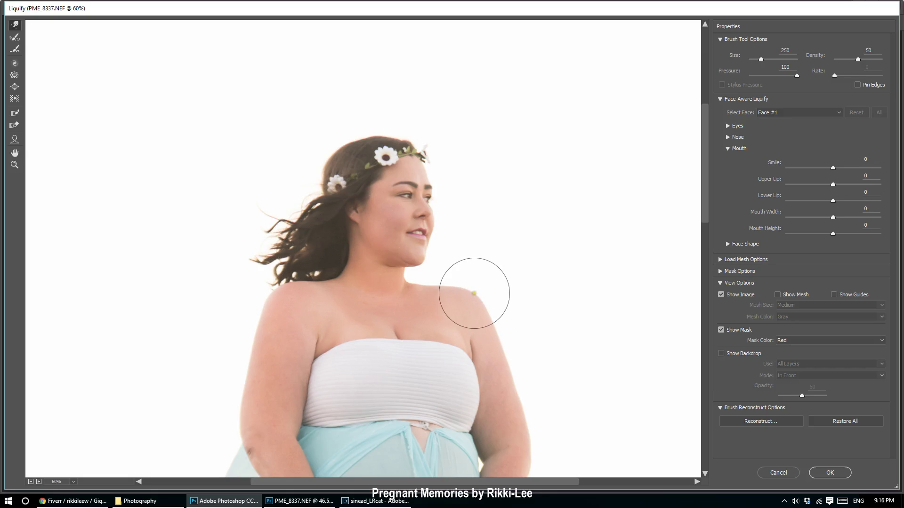
drag(480, 298, 446, 309)
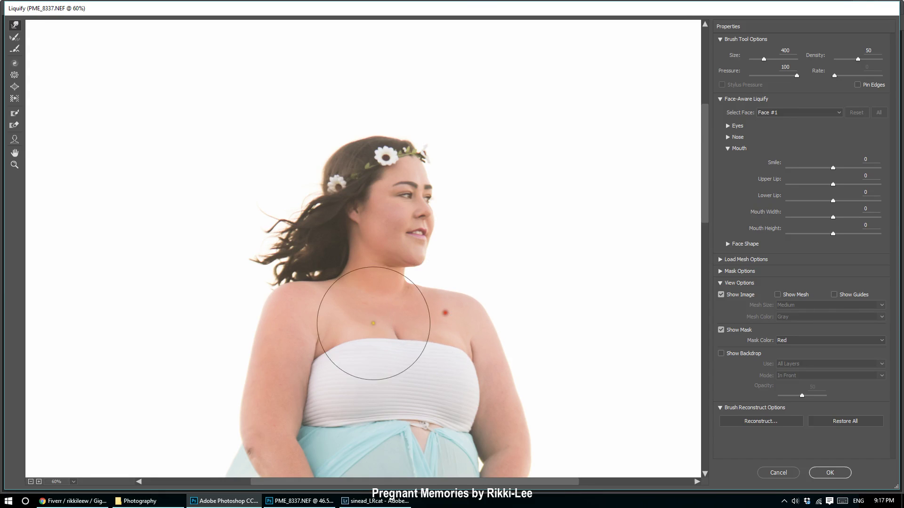
drag(293, 297, 298, 303)
key(bracketleft)
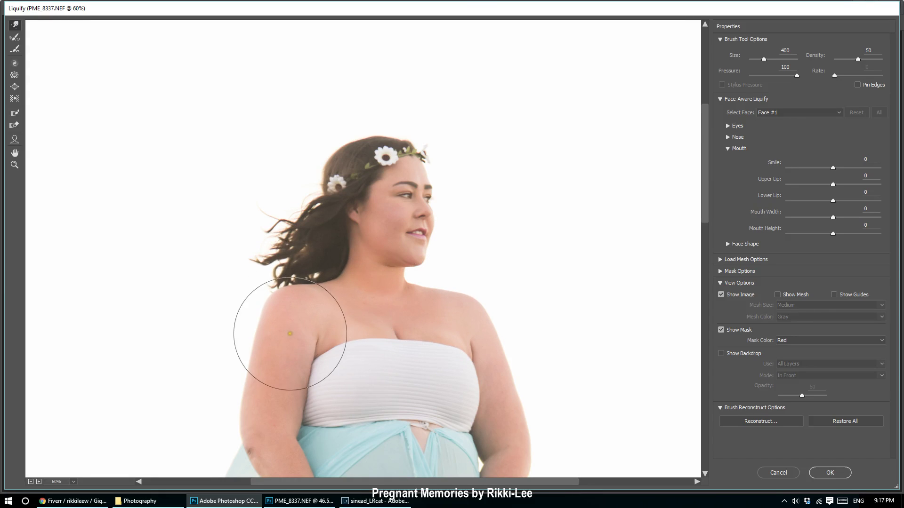
Touch up the waist corner beside the arm at brush size 200 and push that arm's outer edge inward at size 300.
key(ctrl+minus)
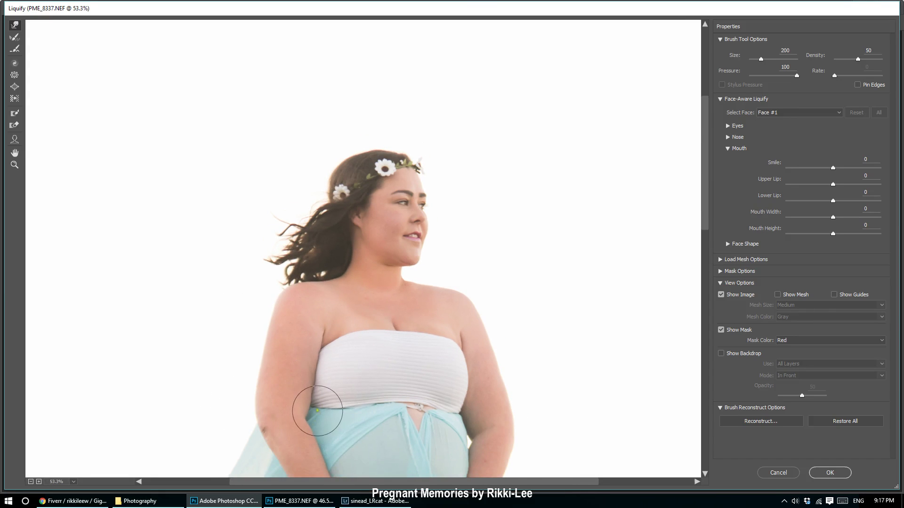
click(317, 411)
click(245, 395)
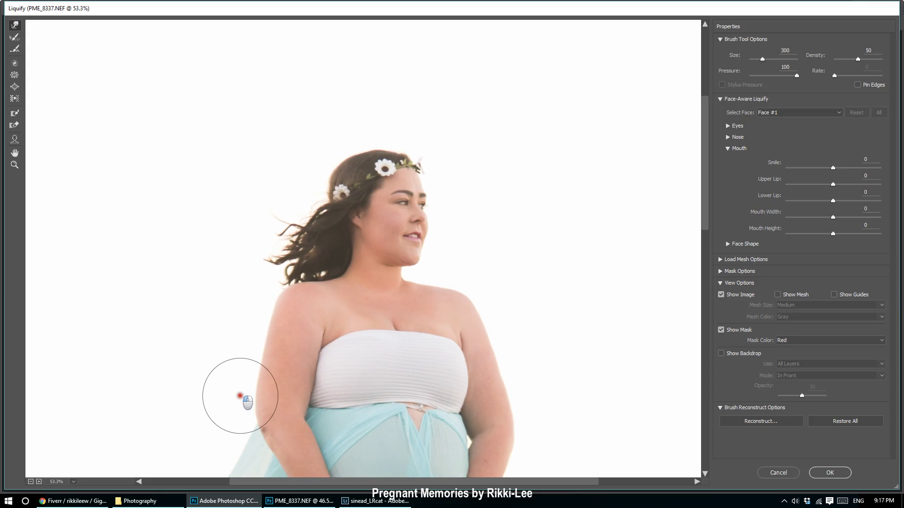
key(bracketright)
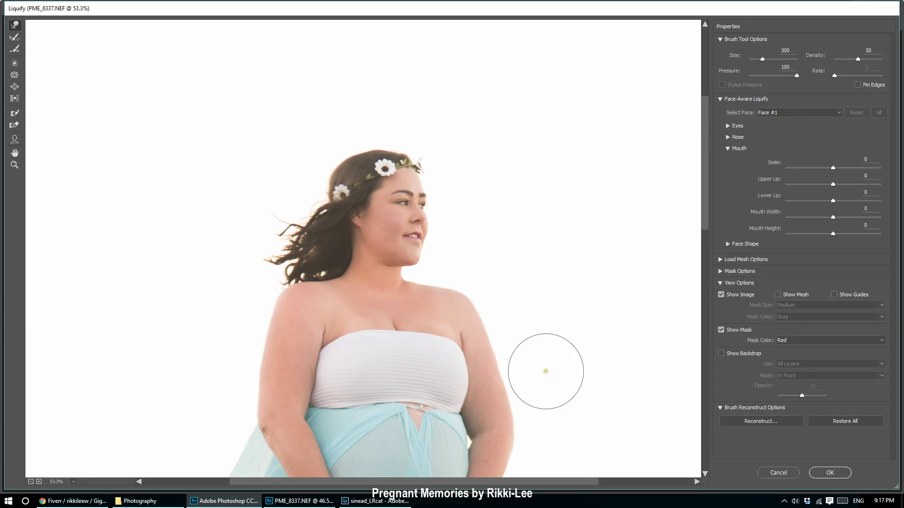
Nudge the dress and thigh edge below the hands inward with the Forward Warp tool at brush size 900.
drag(701, 157, 709, 267)
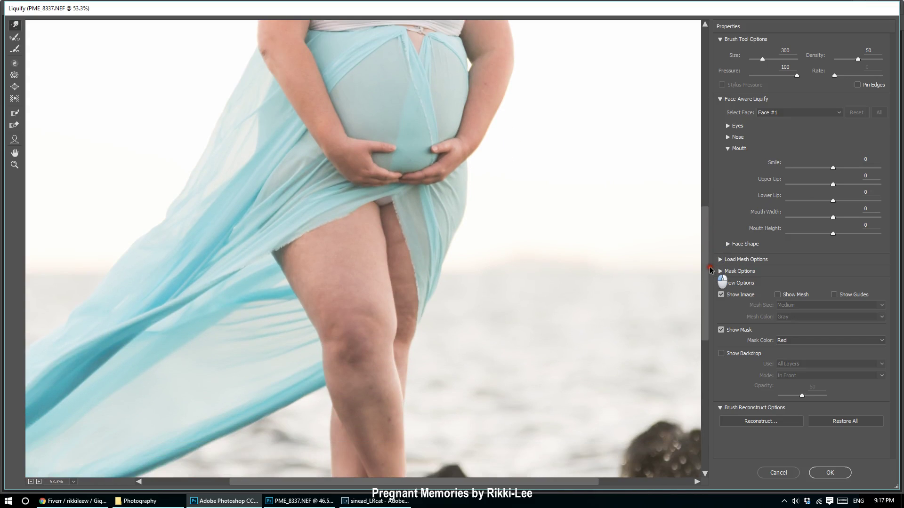
key(bracketright)
key(bracketright)
key(bracketright)
key(bracketright)
key(bracketright)
key(bracketright)
drag(254, 248, 259, 250)
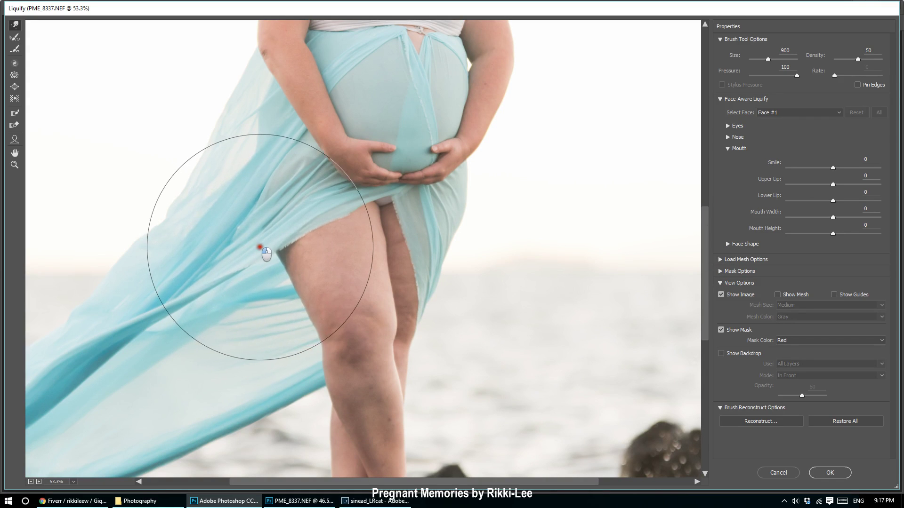
Protect both forearms and hands by painting over them with the Freeze Mask tool at brush size 125.
click(14, 113)
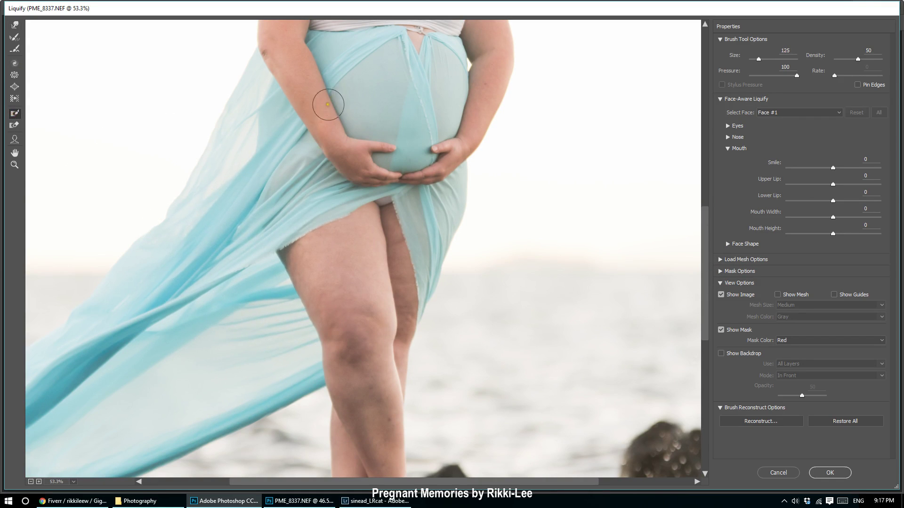
mouse_move(303, 99)
mouse_down()
mouse_move(346, 150)
mouse_move(384, 167)
mouse_move(435, 168)
mouse_move(458, 137)
mouse_move(387, 187)
mouse_move(279, 57)
mouse_move(274, 28)
mouse_move(363, 135)
mouse_up()
mouse_move(509, 126)
mouse_down()
mouse_move(499, 75)
mouse_move(462, 151)
mouse_move(380, 183)
mouse_up()
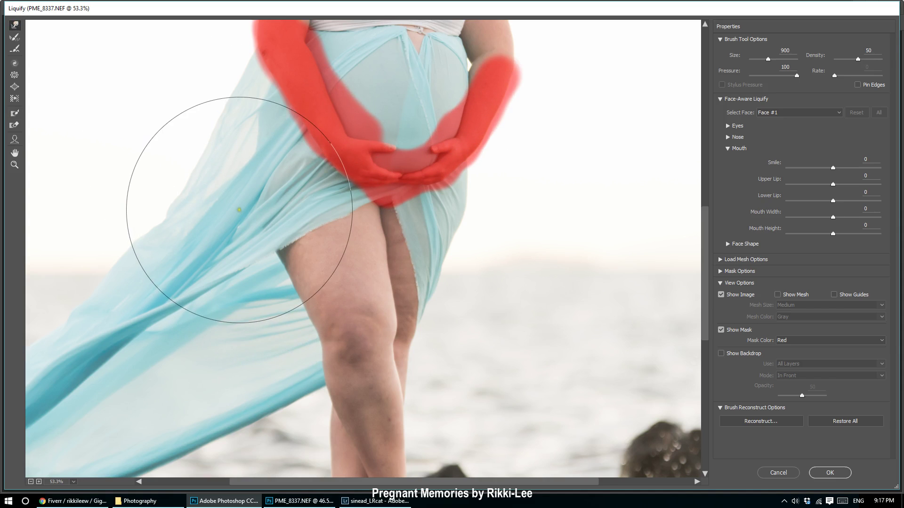
Push the trailing dress side of the hip and upper thigh inward with the Forward Warp tool at brush size 1100.
key(bracketright)
key(bracketright)
drag(239, 211, 253, 205)
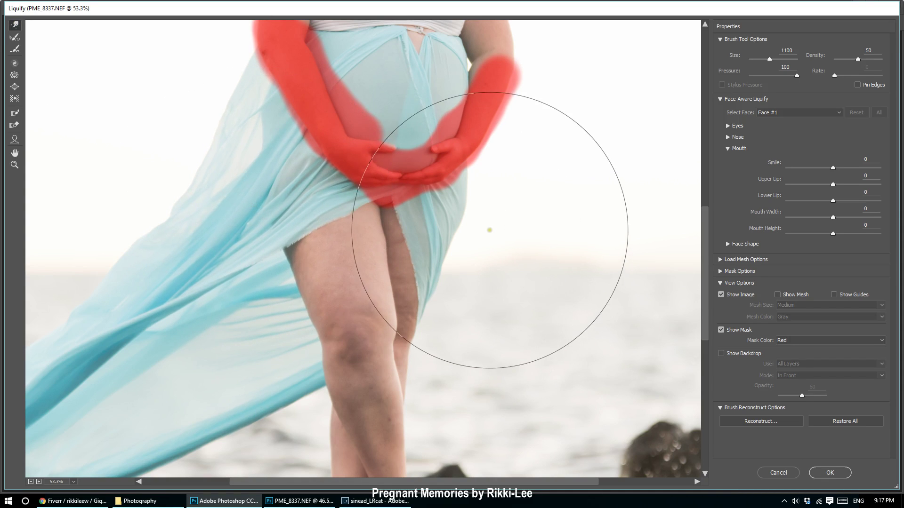
Push in the opposite hip edge, the front thigh and the area below the knee at brush size 500.
key(bracketleft)
key(bracketleft)
key(bracketleft)
key(bracketleft)
key(bracketleft)
key(bracketleft)
drag(489, 205, 489, 206)
drag(296, 315, 302, 313)
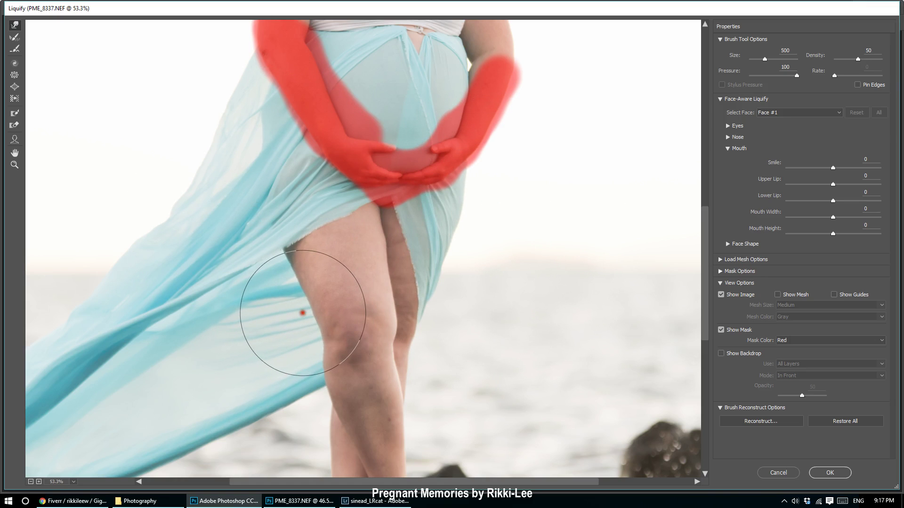
drag(330, 382, 339, 377)
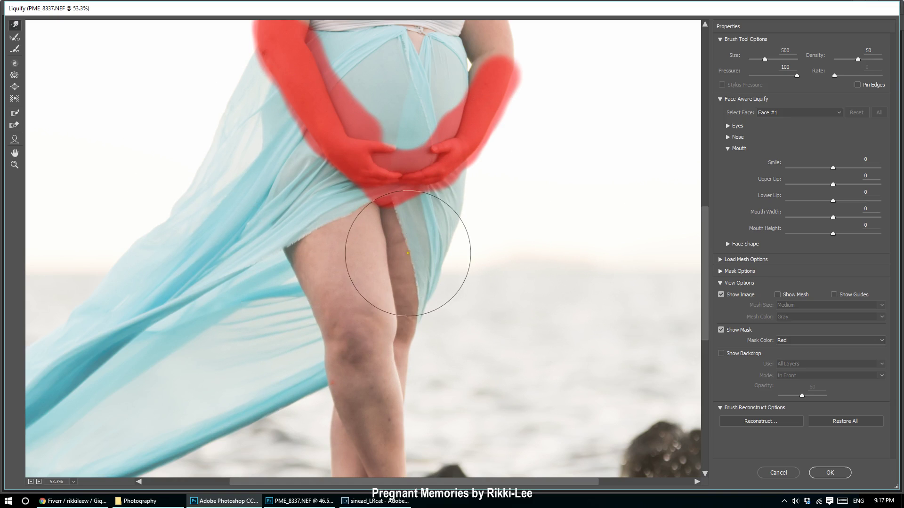
Reshape the rear leg around the knee with the Forward Warp tool at brush size 175.
key(bracketleft)
key(bracketleft)
key(bracketleft)
key(bracketleft)
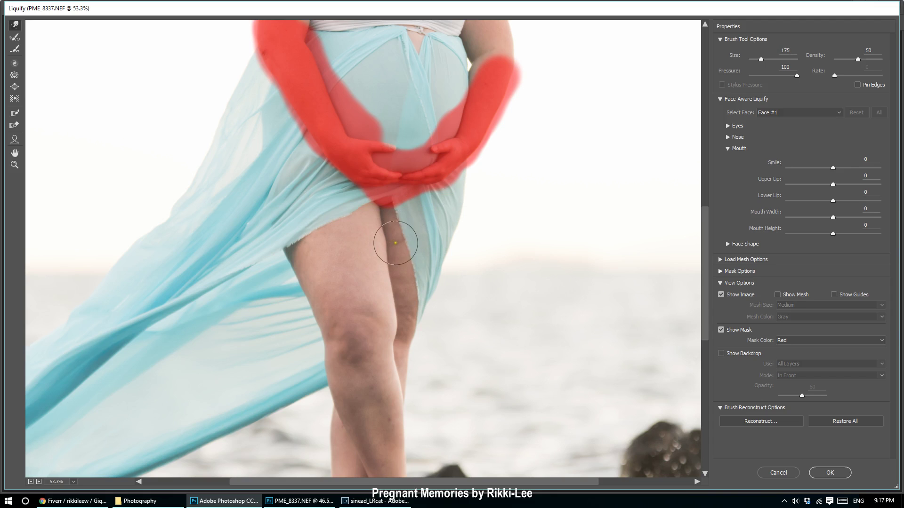
scroll(459, 250, down, 2)
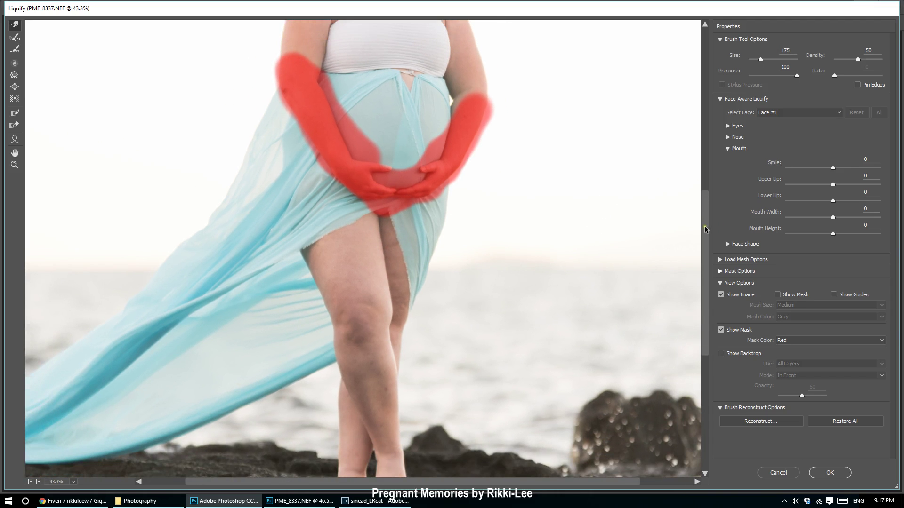
drag(704, 229, 704, 258)
scroll(409, 219, up, 2)
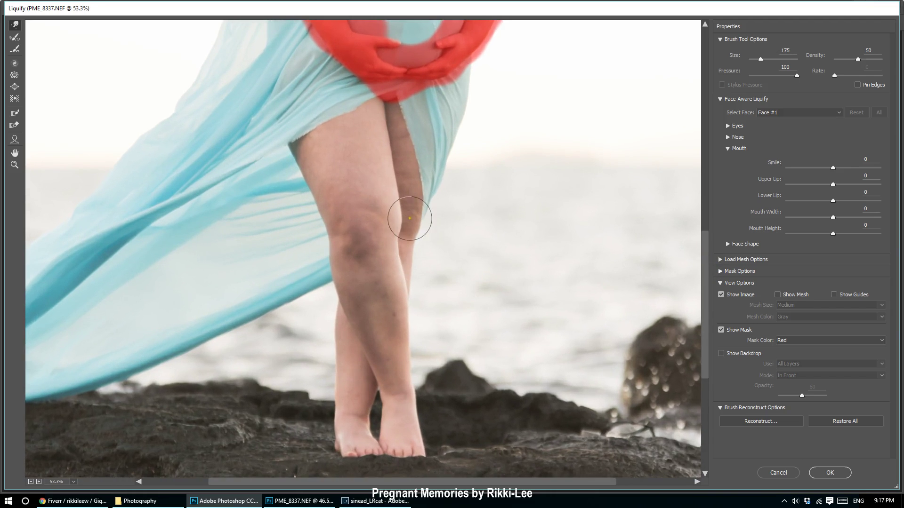
scroll(410, 218, up, 1)
drag(408, 214, 408, 219)
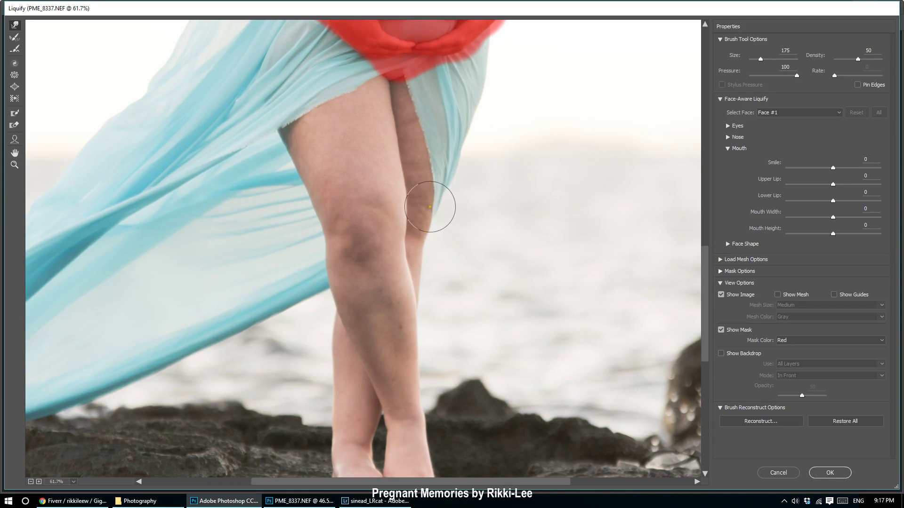
Freeze the dress edge and background beside the rear leg at brush size 200, and undo the extra dab over the rear thigh.
click(15, 113)
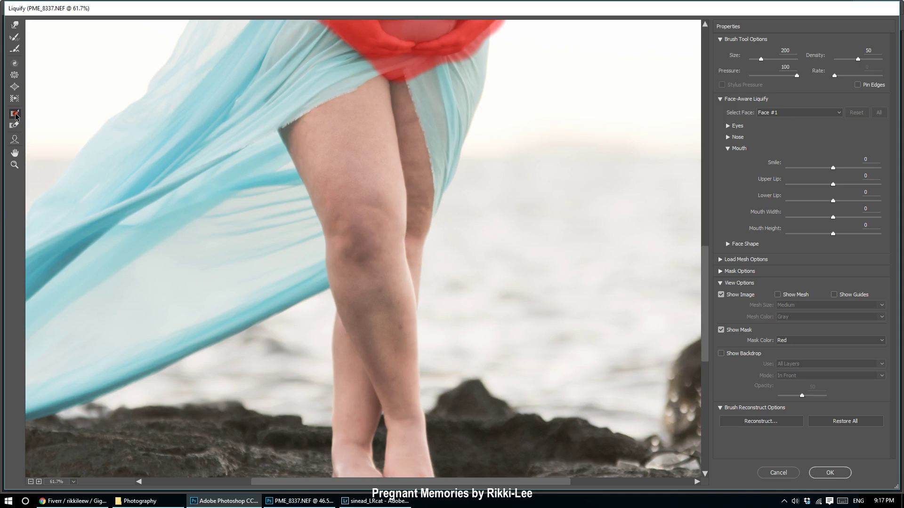
mouse_move(452, 210)
mouse_down()
mouse_move(441, 302)
mouse_move(463, 166)
mouse_move(494, 73)
mouse_up()
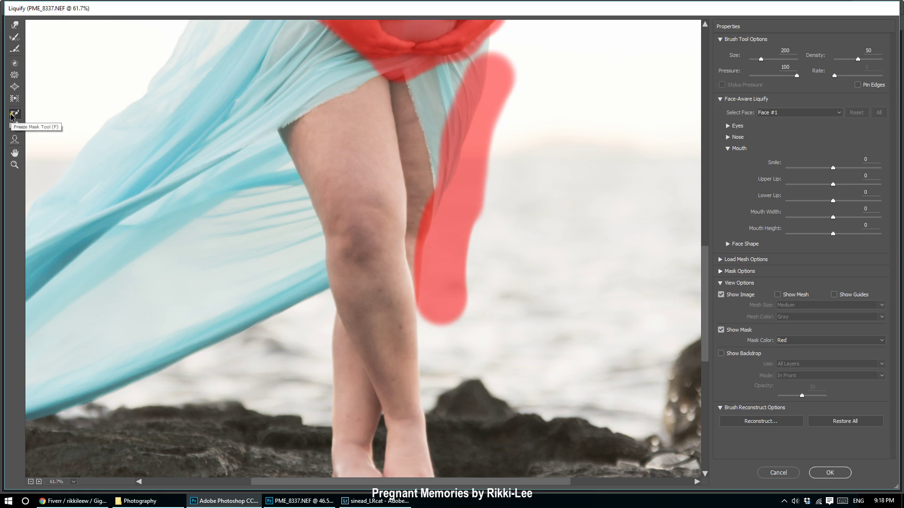
drag(425, 194, 414, 192)
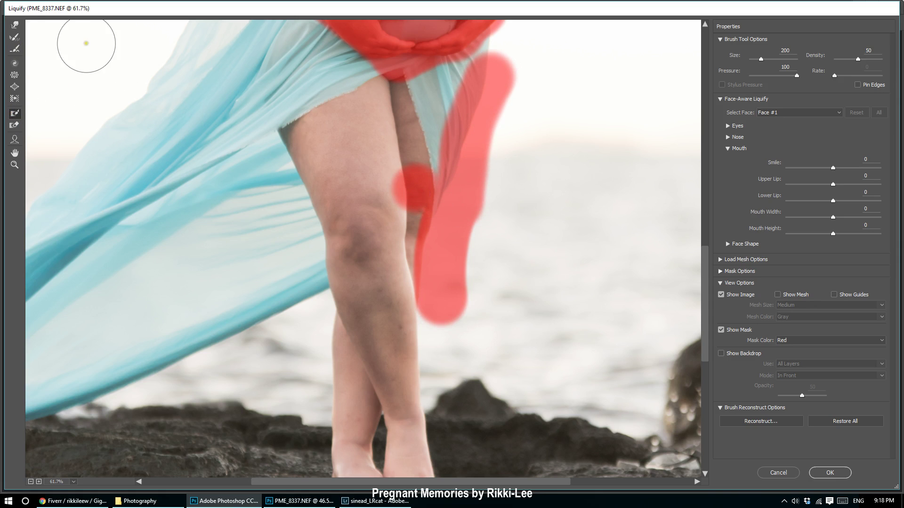
key(ctrl+z)
Adjust the dress corner at the front thigh with Forward Warp at brush size 400, and the lower leg at size 600.
click(15, 24)
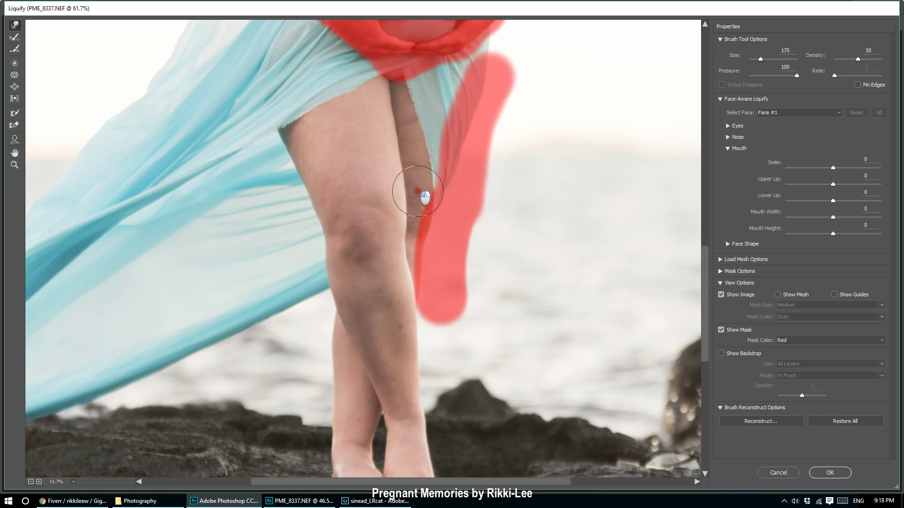
key(bracketright)
key(bracketright)
key(bracketright)
key(bracketright)
key(bracketright)
key(bracketright)
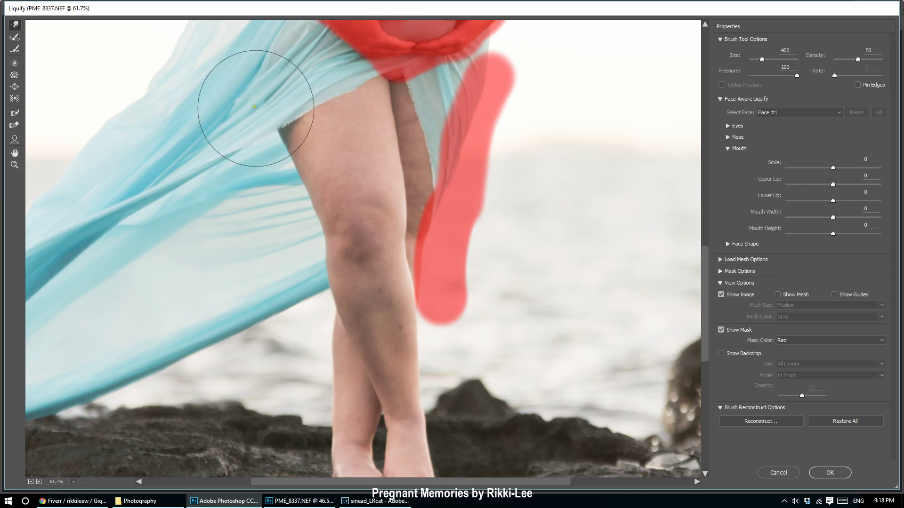
drag(262, 95, 257, 115)
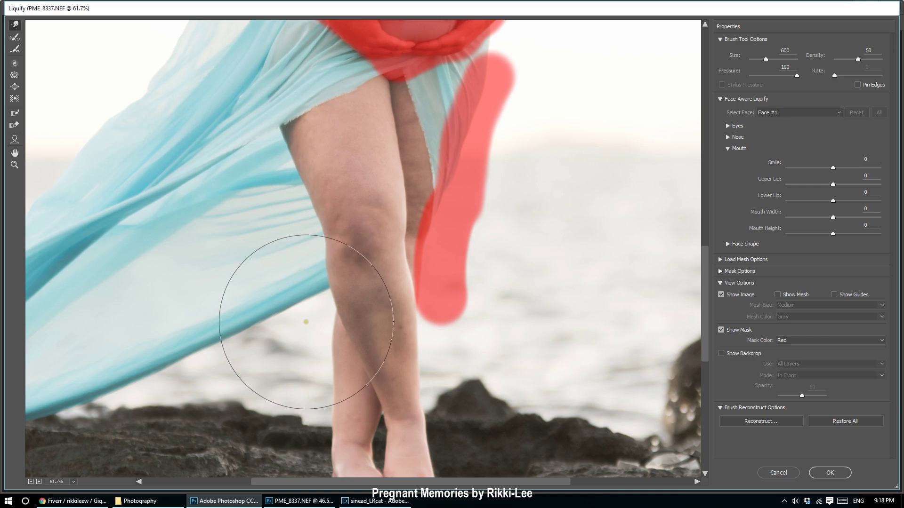
drag(312, 323, 309, 316)
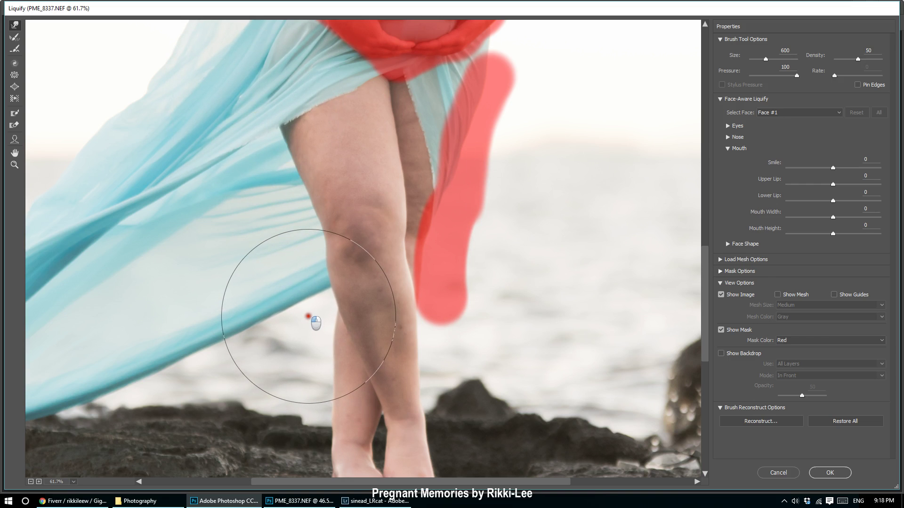
Clear the frozen areas over the arms, hands and dress edge with the Thaw Mask tool at brush size 1300.
scroll(490, 262, down, 4)
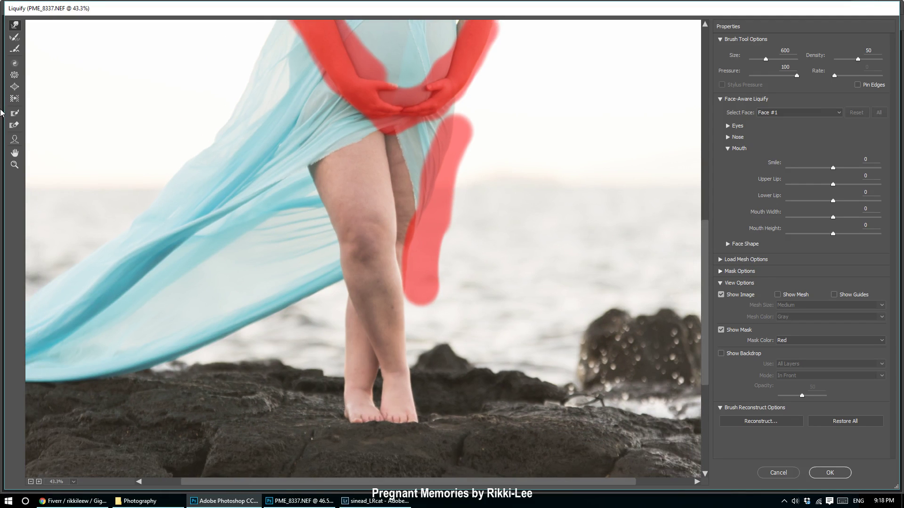
click(15, 126)
click(402, 172)
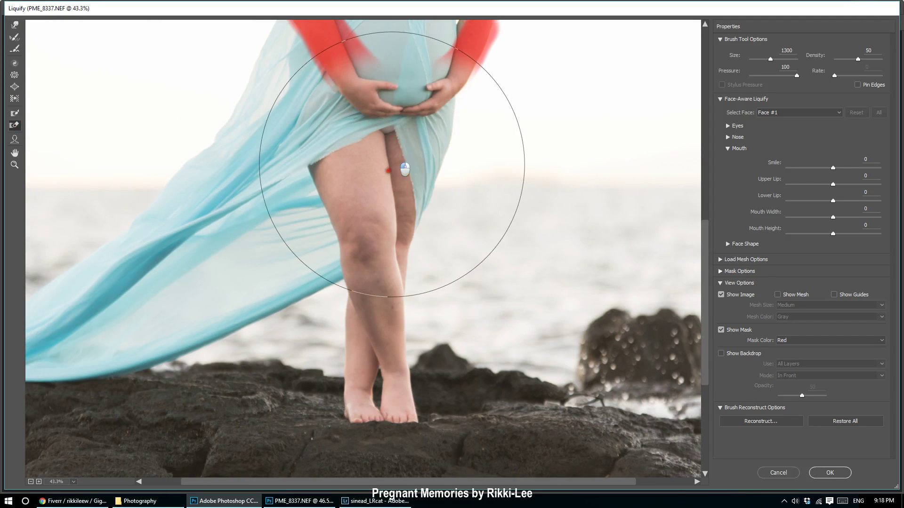
scroll(389, 191, down, 3)
drag(404, 141, 363, 110)
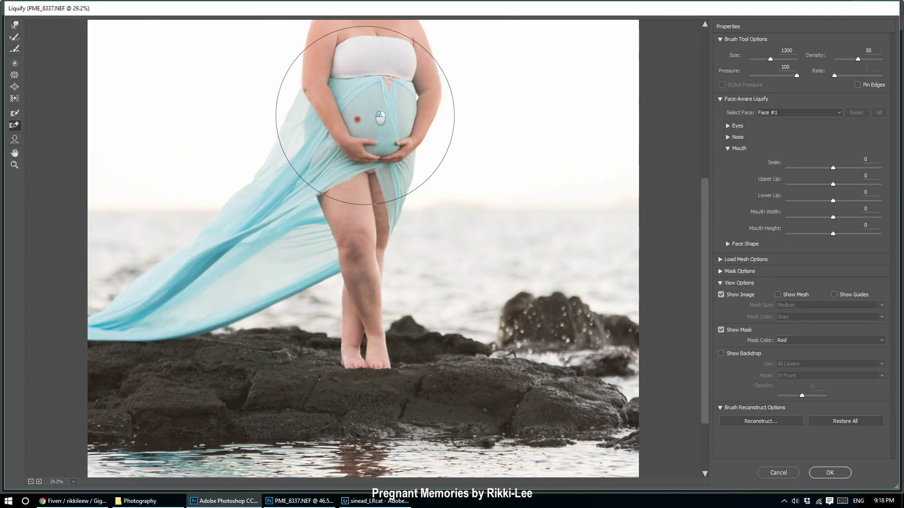
scroll(364, 113, down, 1)
drag(706, 288, 704, 243)
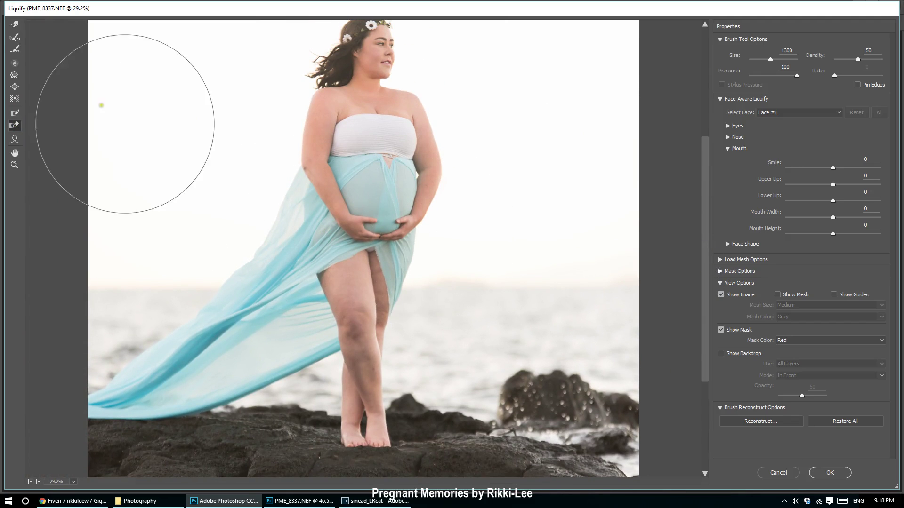
Freeze the rear arm from the shoulder to the hand with the Freeze Mask tool at brush size 200.
click(14, 26)
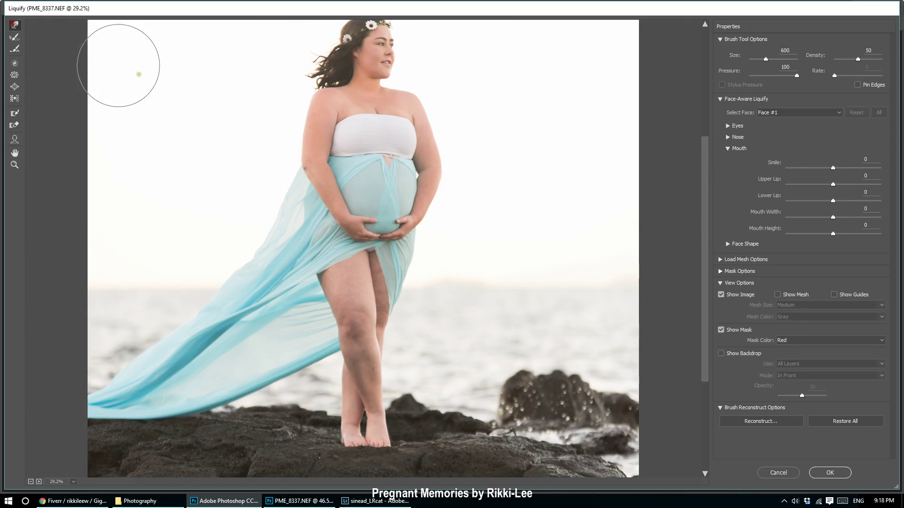
click(14, 113)
mouse_move(312, 160)
mouse_down()
mouse_move(345, 227)
mouse_move(352, 237)
mouse_move(362, 231)
mouse_move(300, 145)
mouse_move(326, 100)
mouse_move(325, 147)
mouse_move(361, 213)
mouse_move(331, 136)
mouse_move(362, 201)
mouse_move(312, 137)
mouse_up()
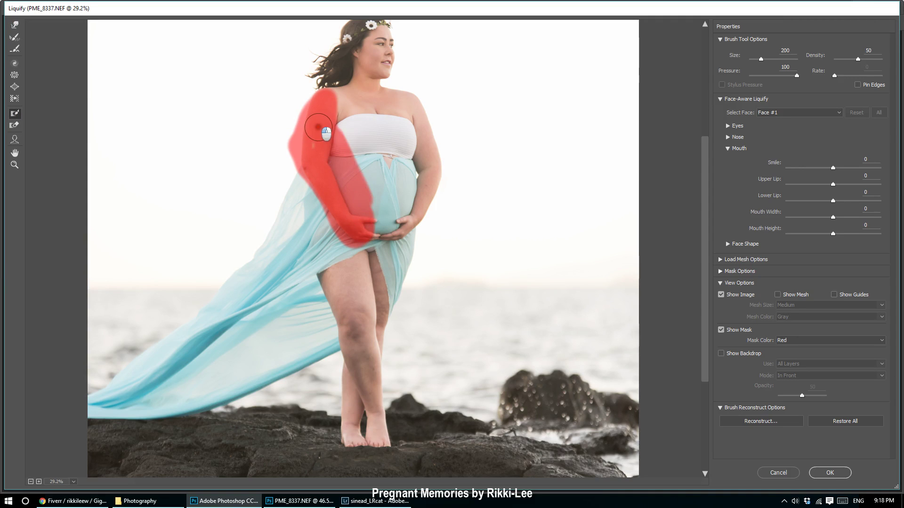
Reshape the dress edge behind the frozen arm and the front thigh with the Forward Warp tool at brush size 400.
click(15, 26)
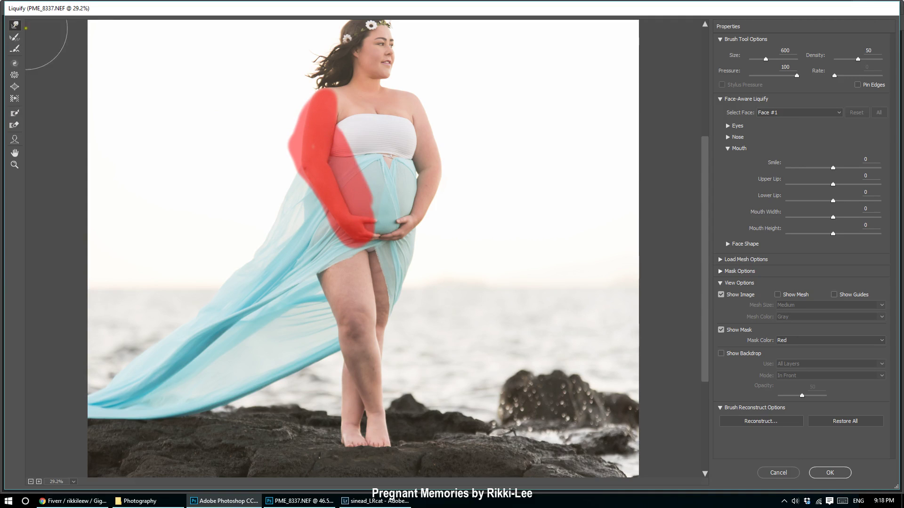
key(bracketleft)
key(bracketleft)
key(bracketleft)
key(bracketright)
mouse_move(294, 198)
mouse_down()
mouse_move(305, 266)
mouse_move(305, 240)
mouse_up()
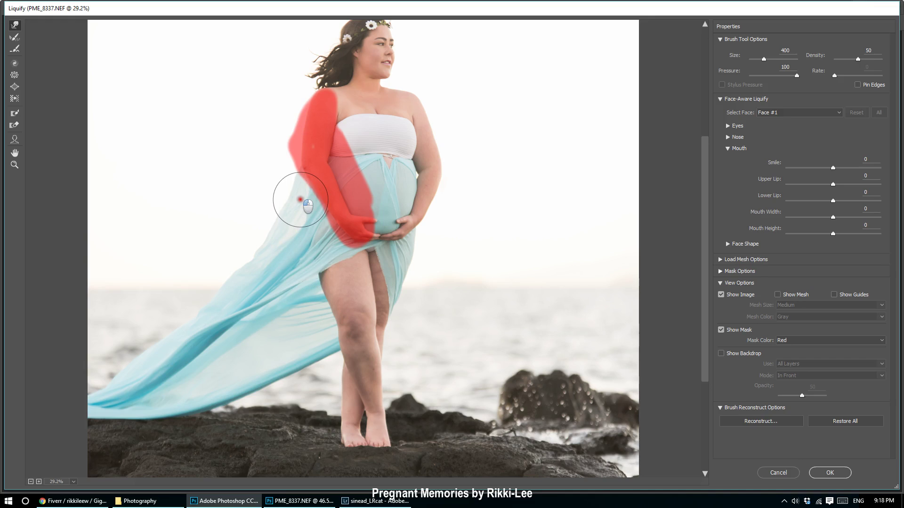
drag(307, 206, 309, 204)
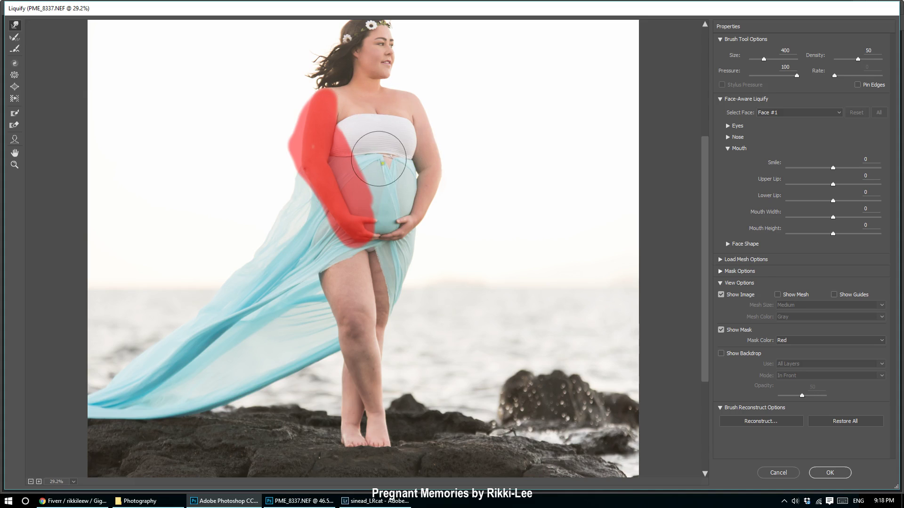
drag(360, 311, 379, 316)
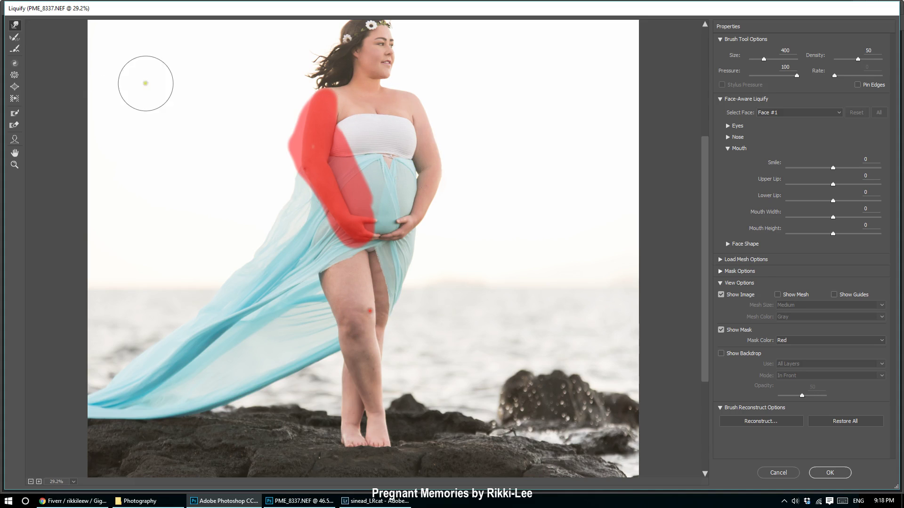
Shrink the upper thigh and the unfrozen arm with the Pucker tool at size 700, and clear the frozen arm area with Thaw Mask at size 1300.
click(14, 75)
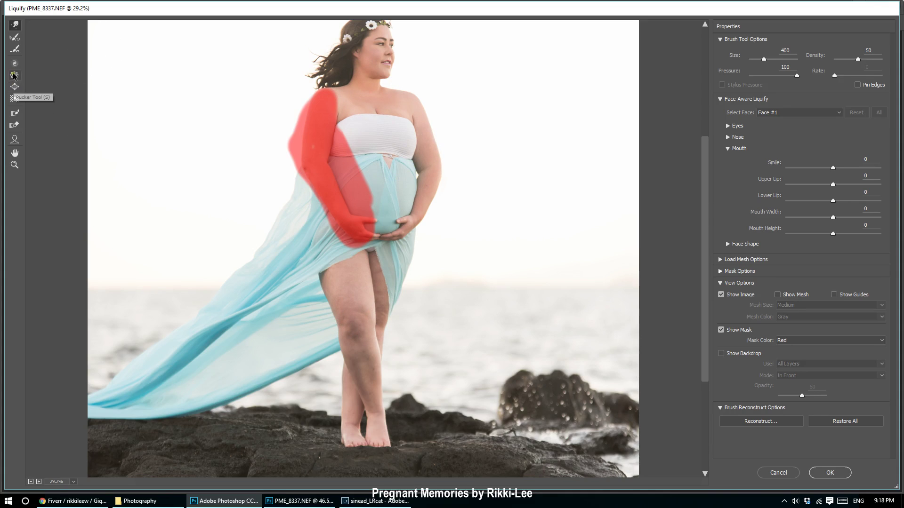
drag(333, 247, 339, 285)
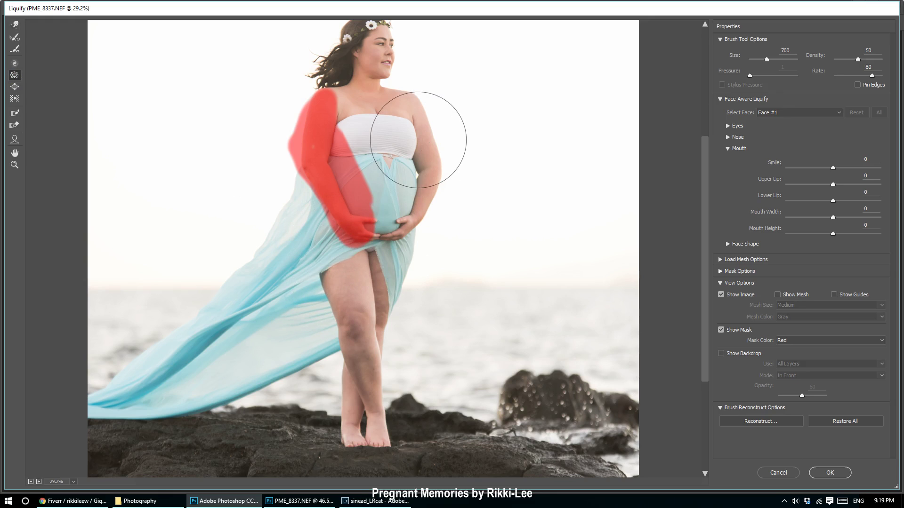
drag(418, 140, 412, 141)
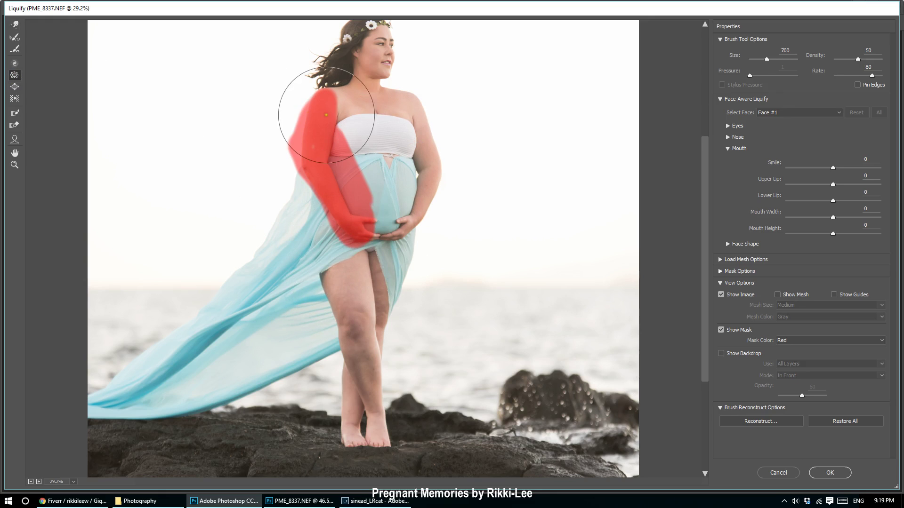
click(15, 124)
drag(306, 171, 304, 128)
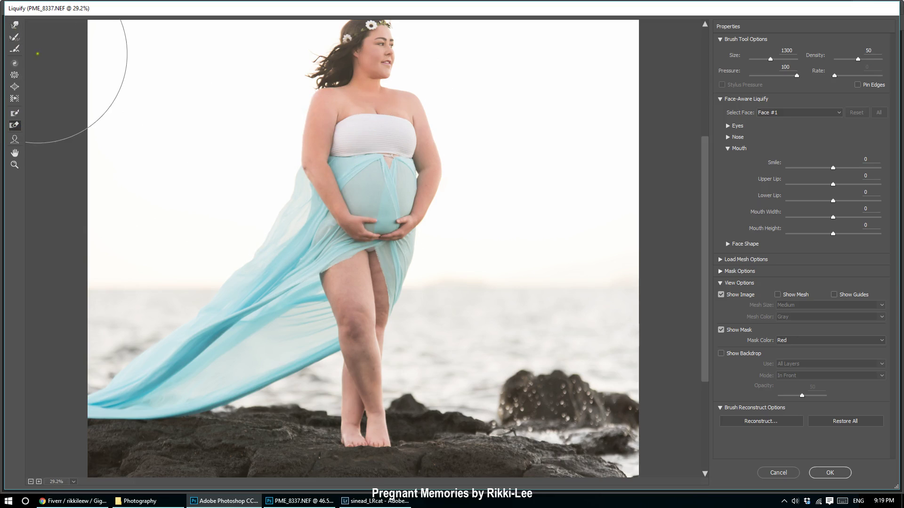
Slim the lower legs with the Pucker tool at size 700 and Forward Warp at size 400, and apply the Liquify changes.
click(13, 79)
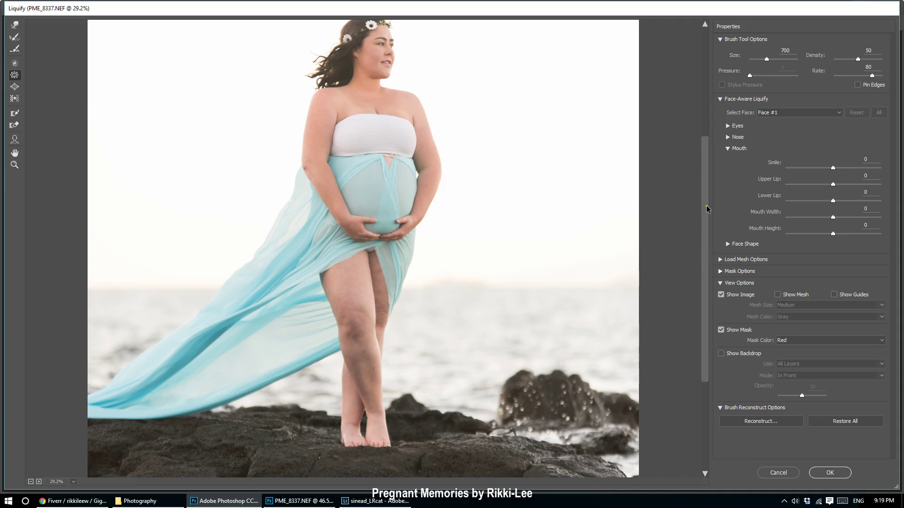
drag(706, 208, 716, 256)
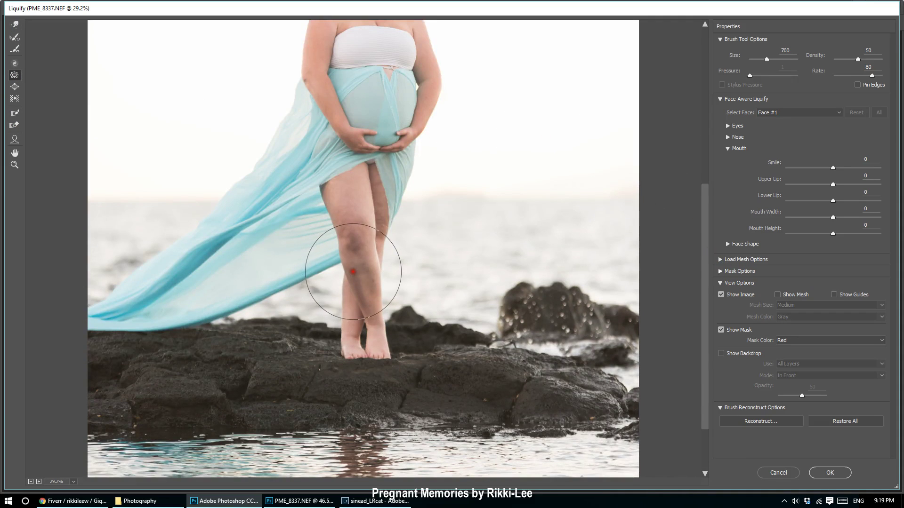
click(15, 25)
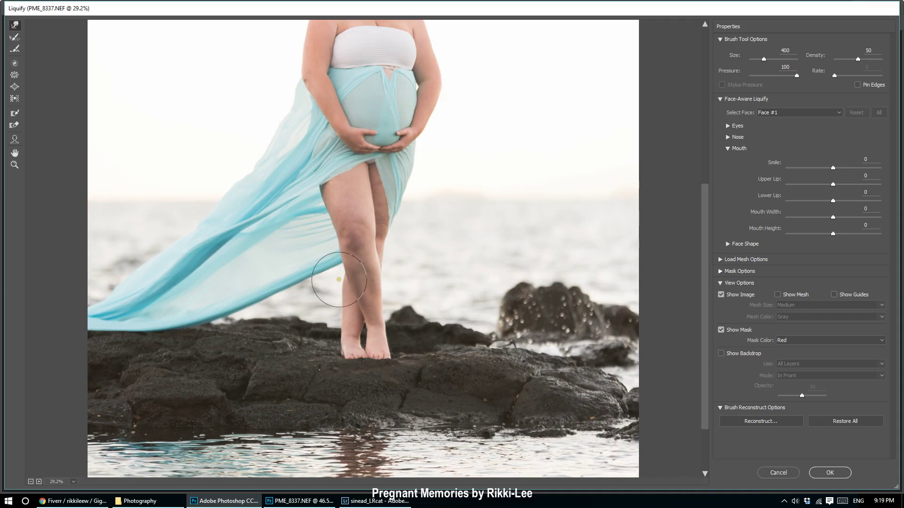
mouse_move(338, 279)
mouse_down()
mouse_move(334, 261)
mouse_move(366, 219)
mouse_up()
click(836, 473)
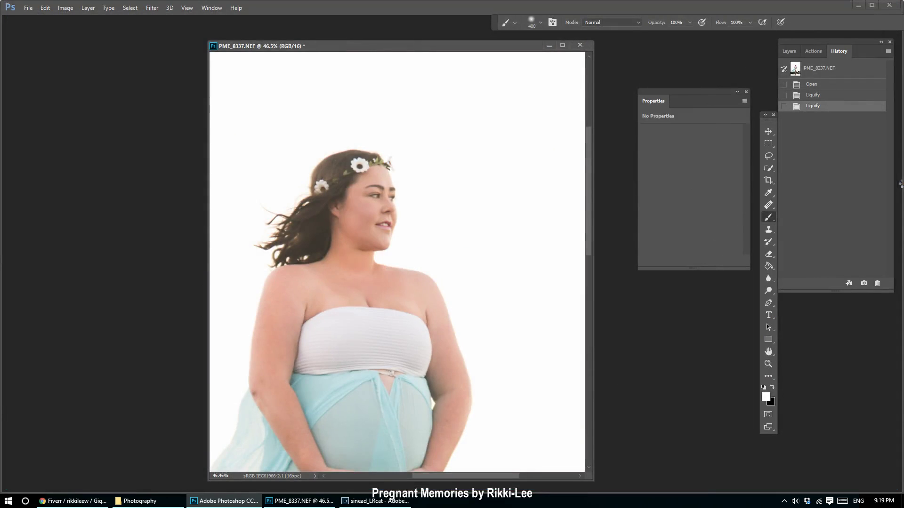
Compare the original photo with the latest Liquify result by switching between the opened and final history states, in full view and closer up.
scroll(426, 213, down, 6)
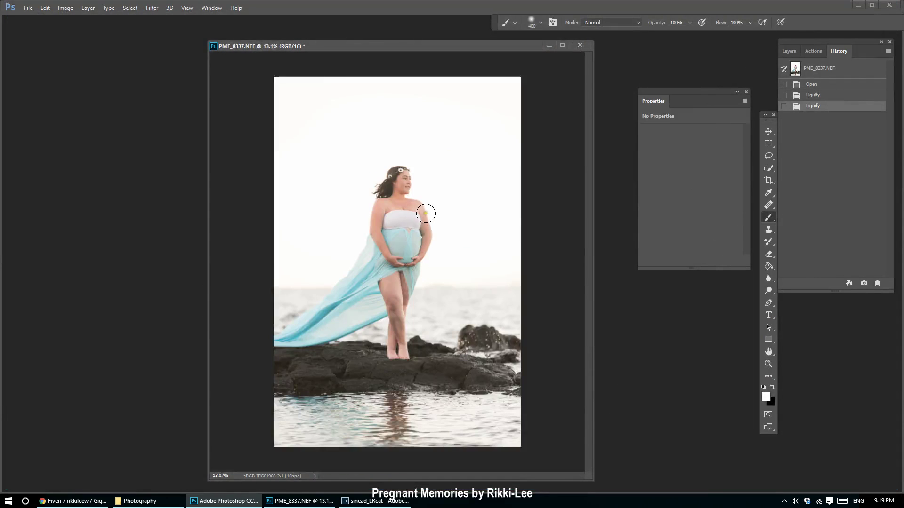
click(819, 85)
click(830, 107)
click(830, 88)
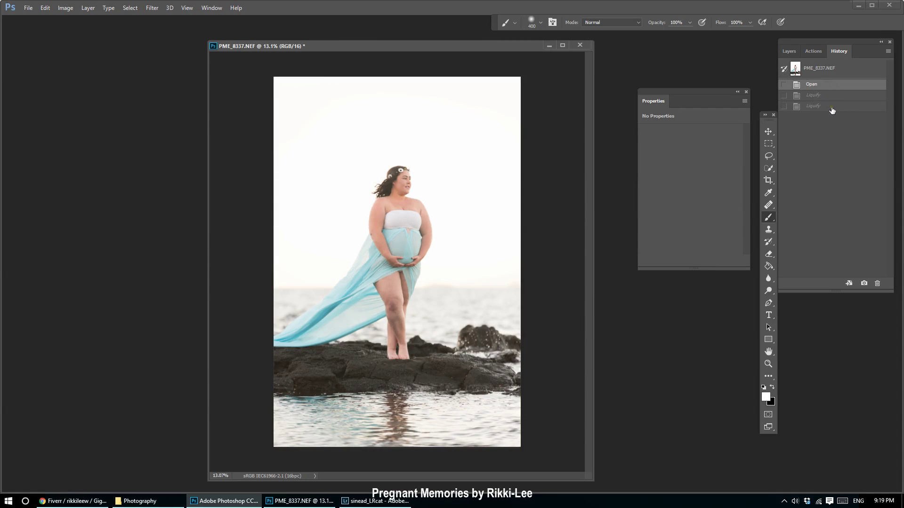
scroll(499, 173, up, 3)
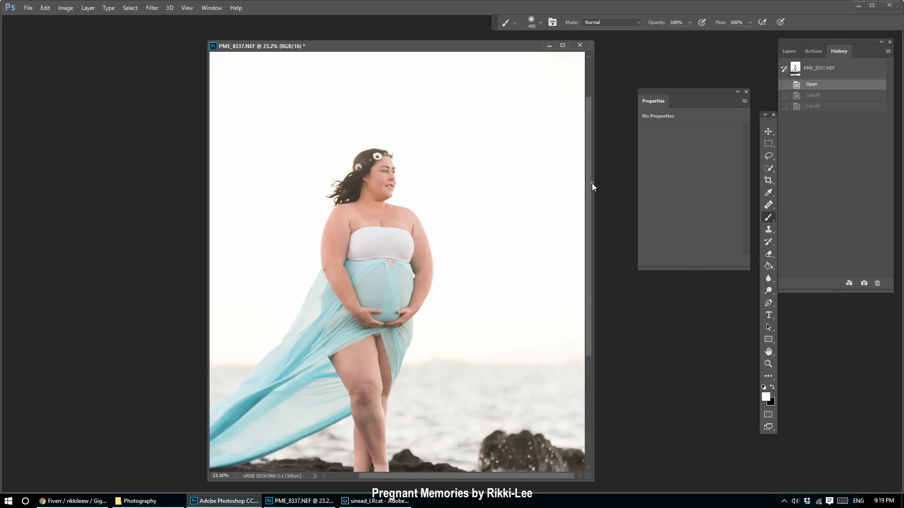
drag(592, 186, 589, 210)
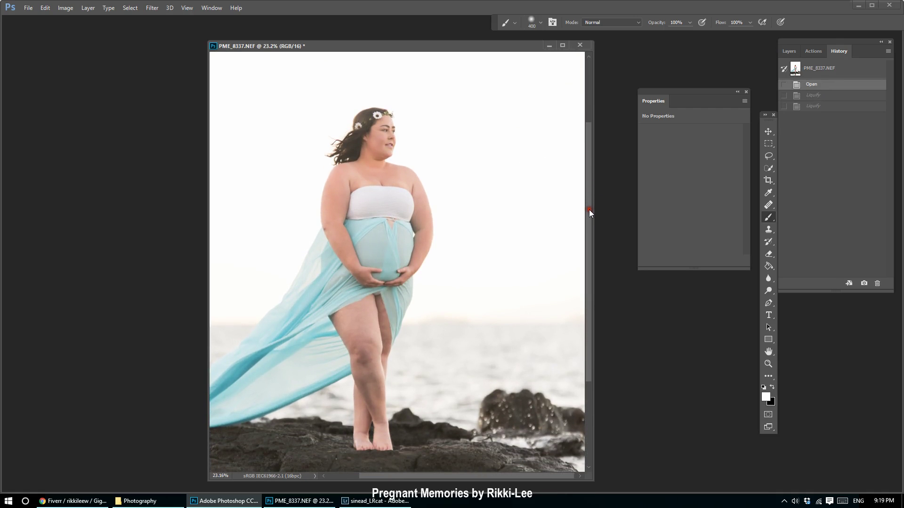
click(810, 108)
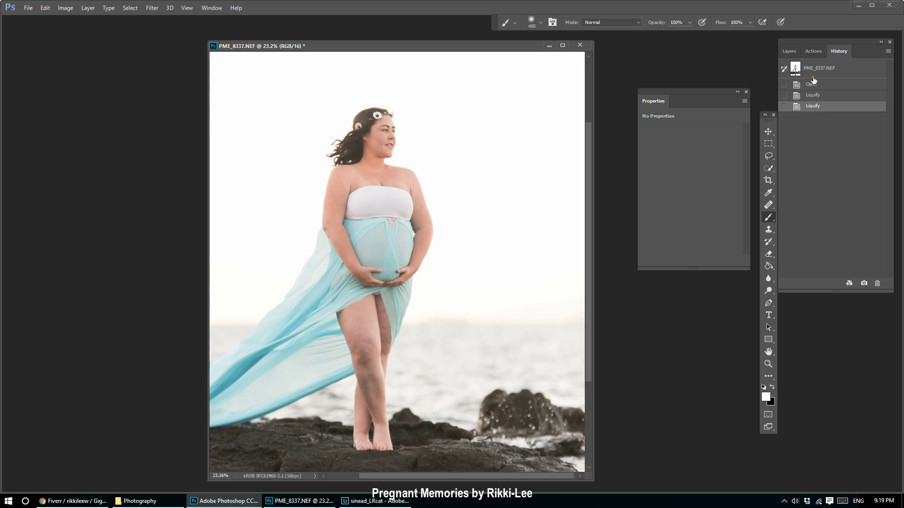
click(814, 85)
click(822, 107)
click(821, 86)
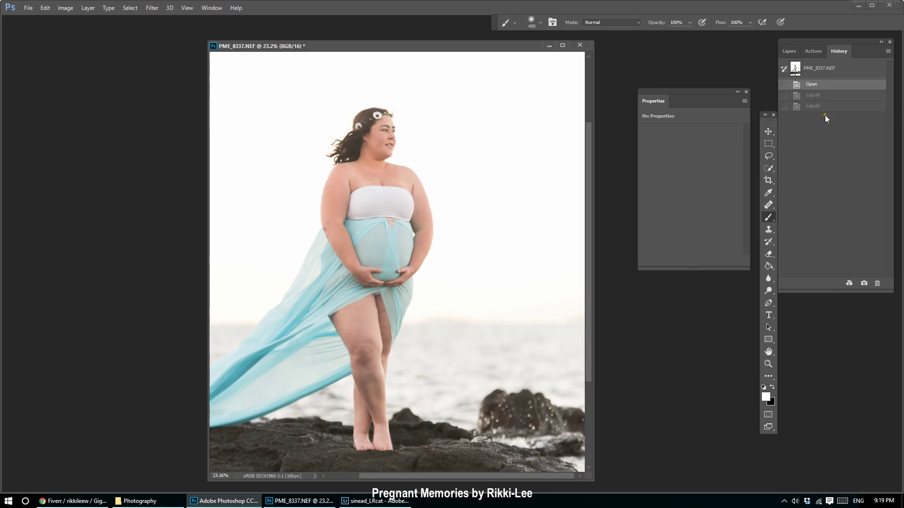
click(823, 108)
click(819, 86)
click(820, 107)
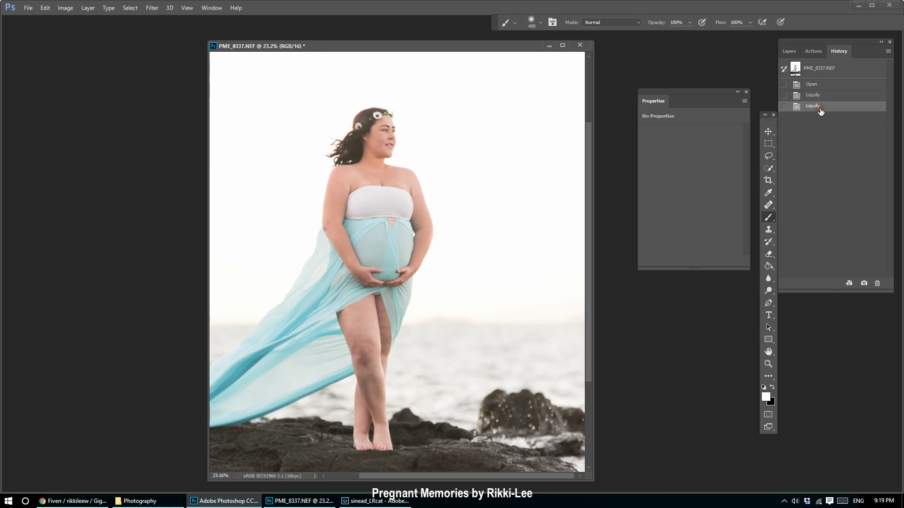
click(821, 87)
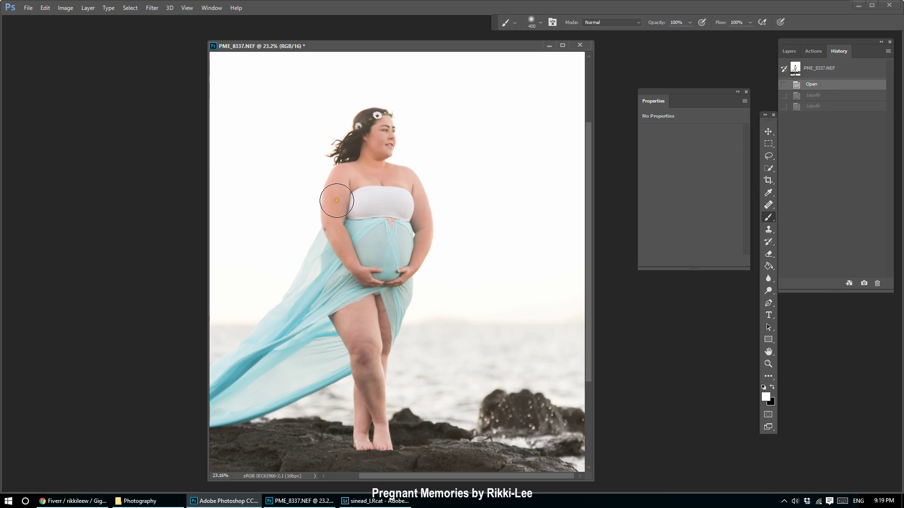
click(832, 109)
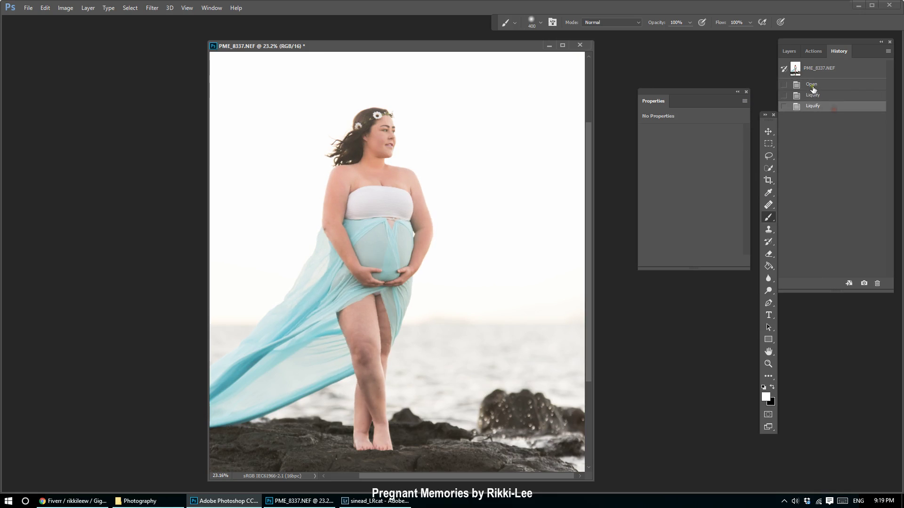
click(814, 88)
click(818, 108)
click(825, 88)
click(819, 108)
click(819, 89)
click(820, 108)
Reopen the Liquify filter and adjust the outer edge of the rear ankle with the Forward Warp tool at brush size 400.
click(150, 8)
click(167, 81)
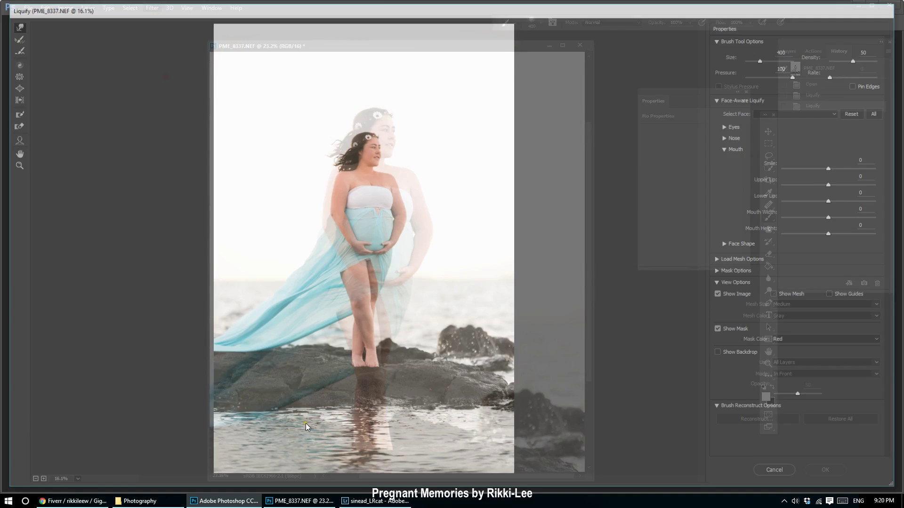
key(ctrl+plus)
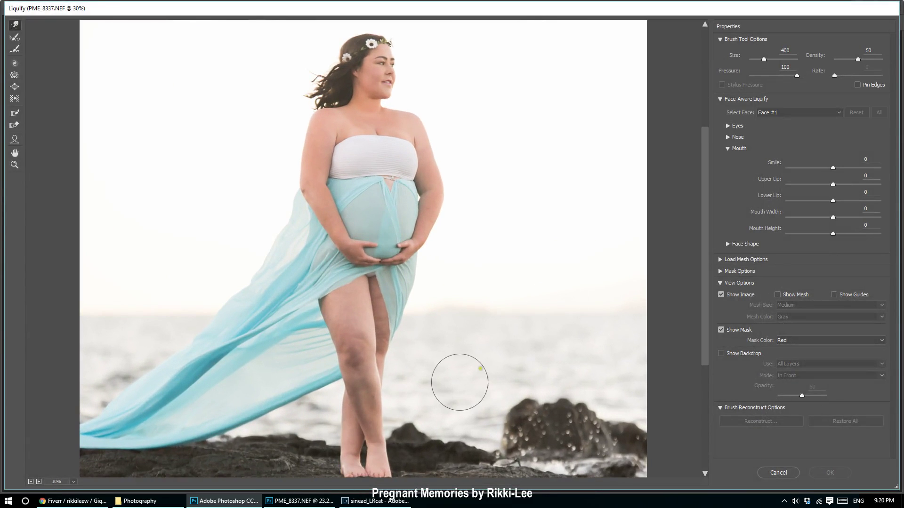
drag(707, 151, 706, 218)
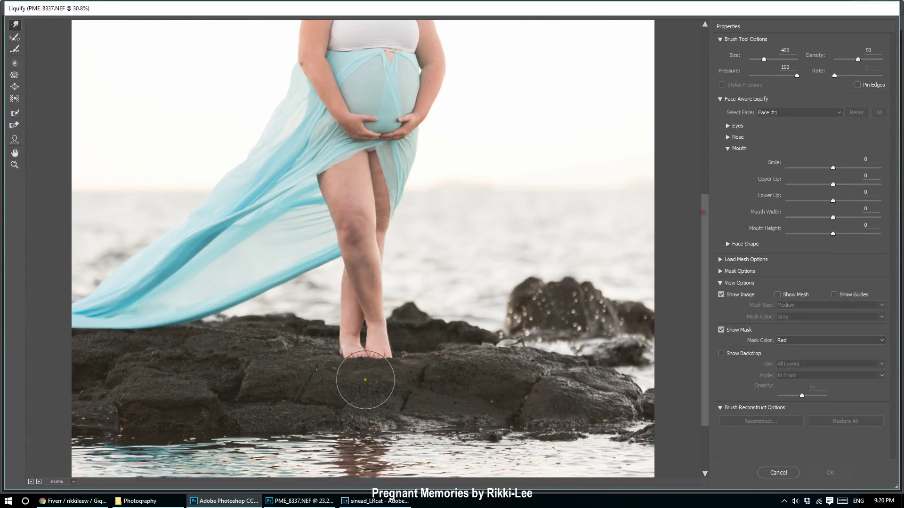
key(ctrl+plus)
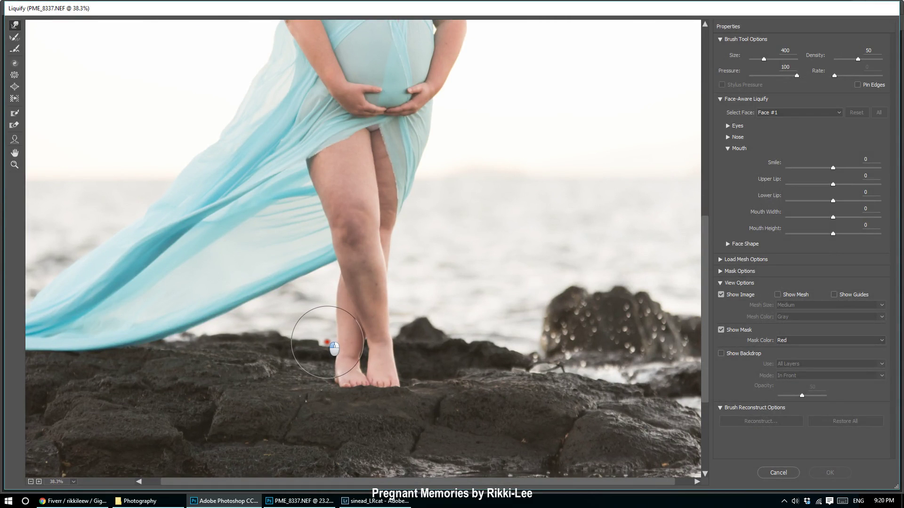
click(323, 342)
Shrink the rear ankle slightly with the Pucker tool at brush size 250, and apply the Liquify changes.
scroll(339, 358, up, 2)
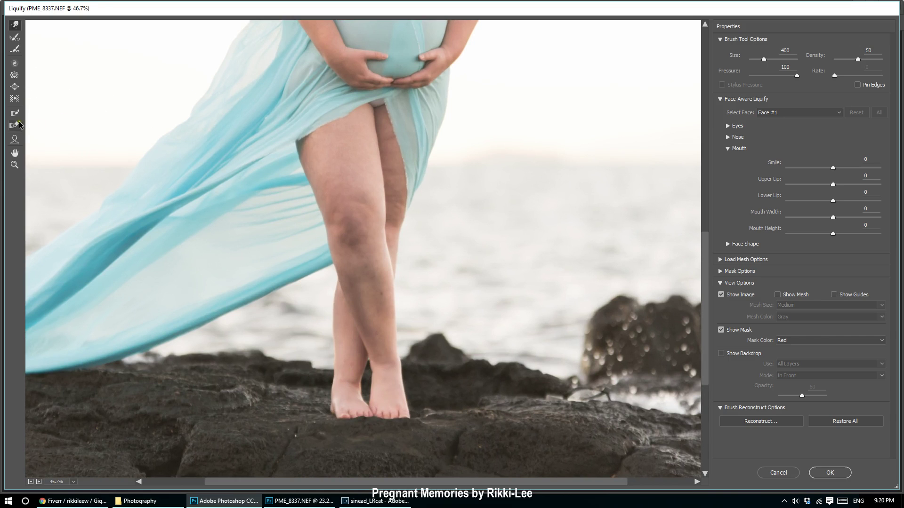
click(15, 79)
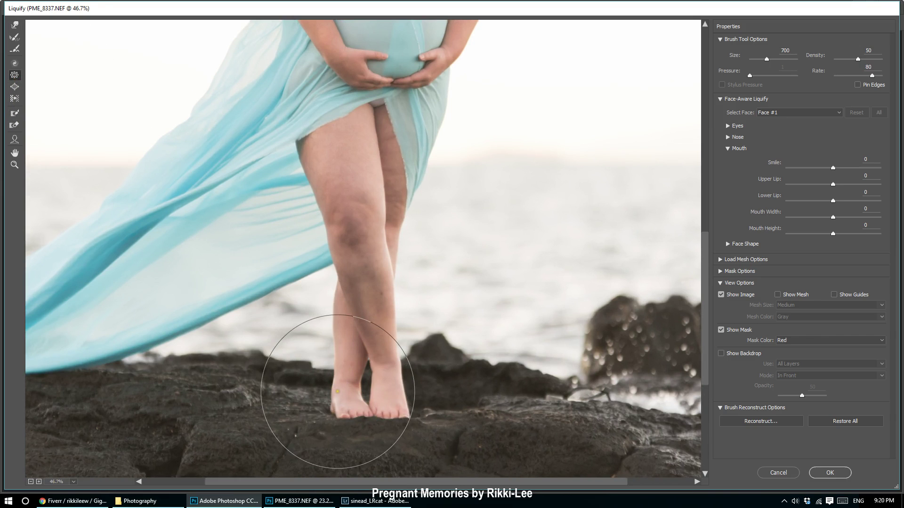
key(bracketleft)
key(bracketleft)
key(bracketleft)
key(bracketleft)
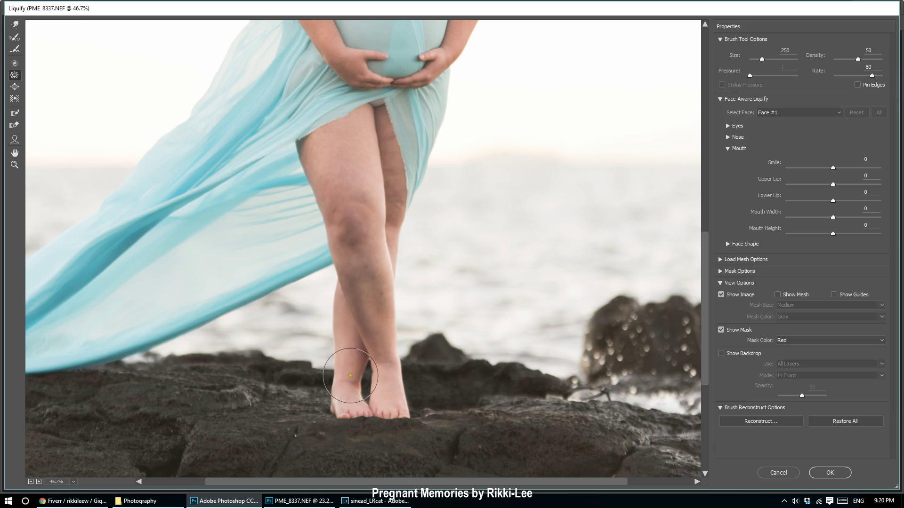
drag(351, 375, 351, 374)
click(836, 473)
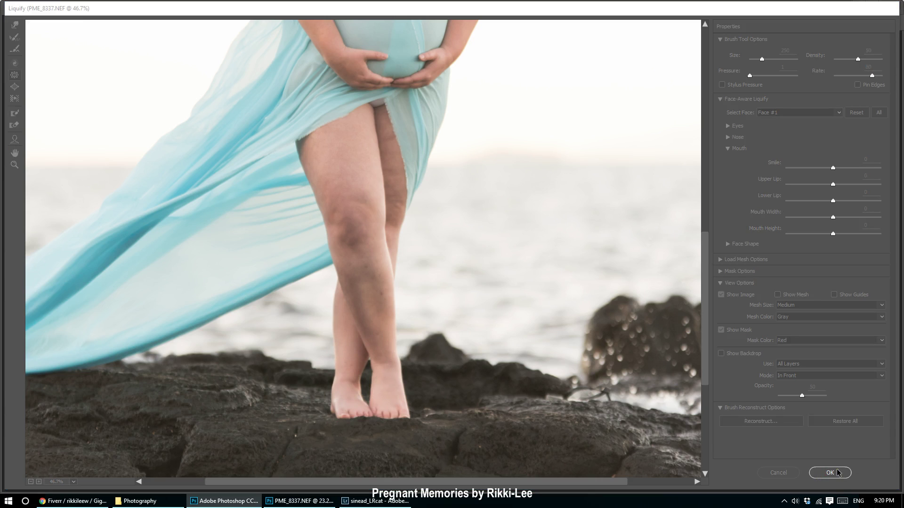